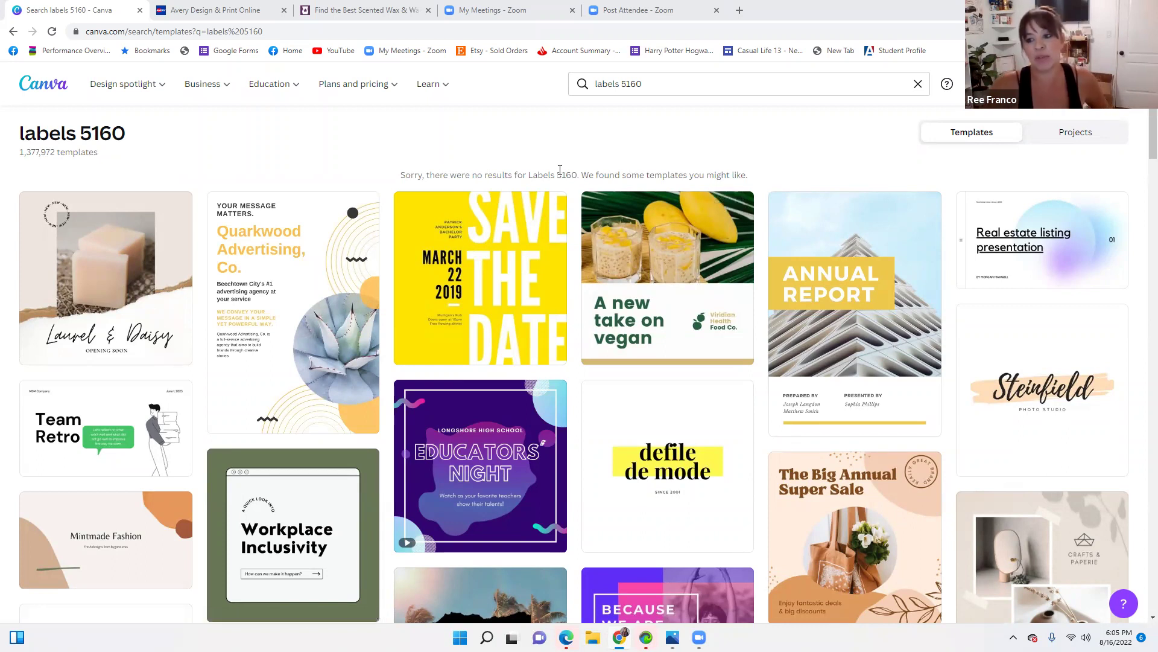
Replace the 'labels 5160' search with 'labels' to list 1,843 label templates
{"action": "left_click", "coordinate": [652, 84]}
{"action": "mouse_move", "coordinate": [432, 84]}
{"action": "key", "text": "BackSpace"}
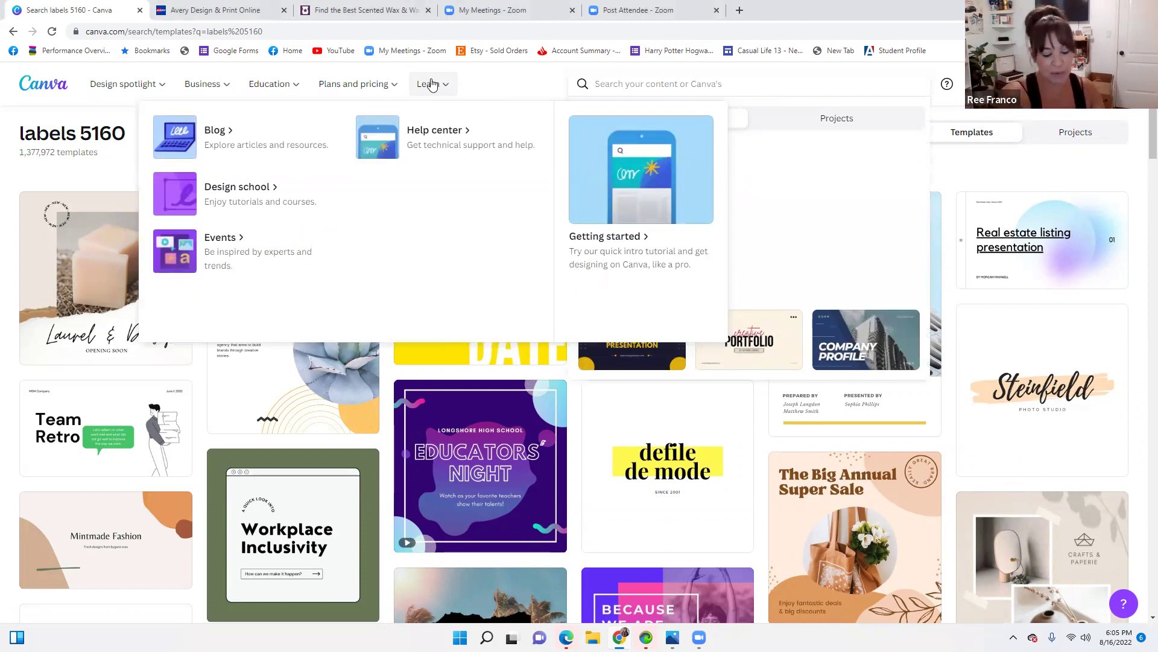
{"action": "left_click", "coordinate": [432, 84]}
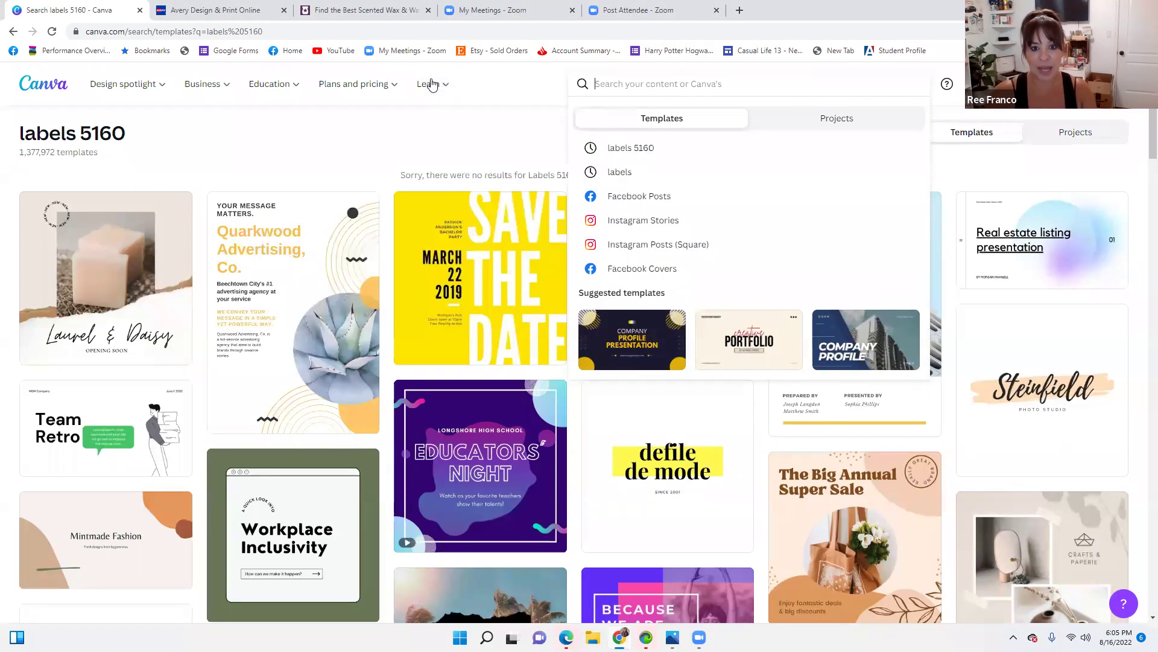
{"action": "key", "text": "Tab"}
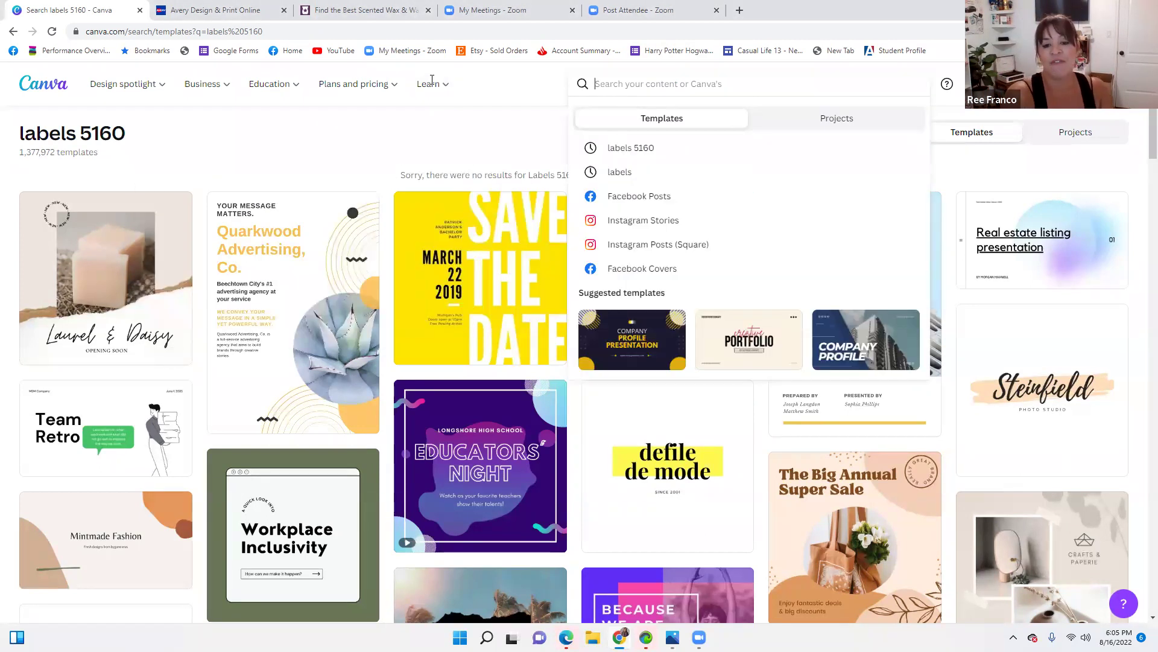
{"action": "left_click", "coordinate": [621, 84]}
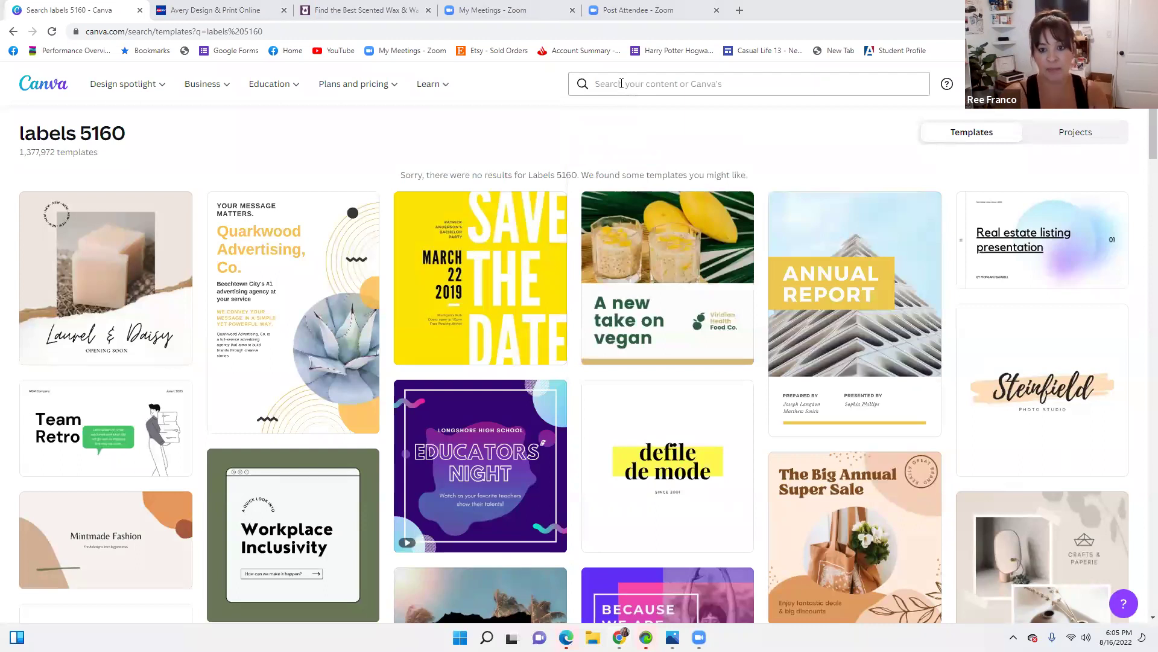
{"action": "left_click", "coordinate": [622, 84]}
{"action": "type", "text": "labels"}
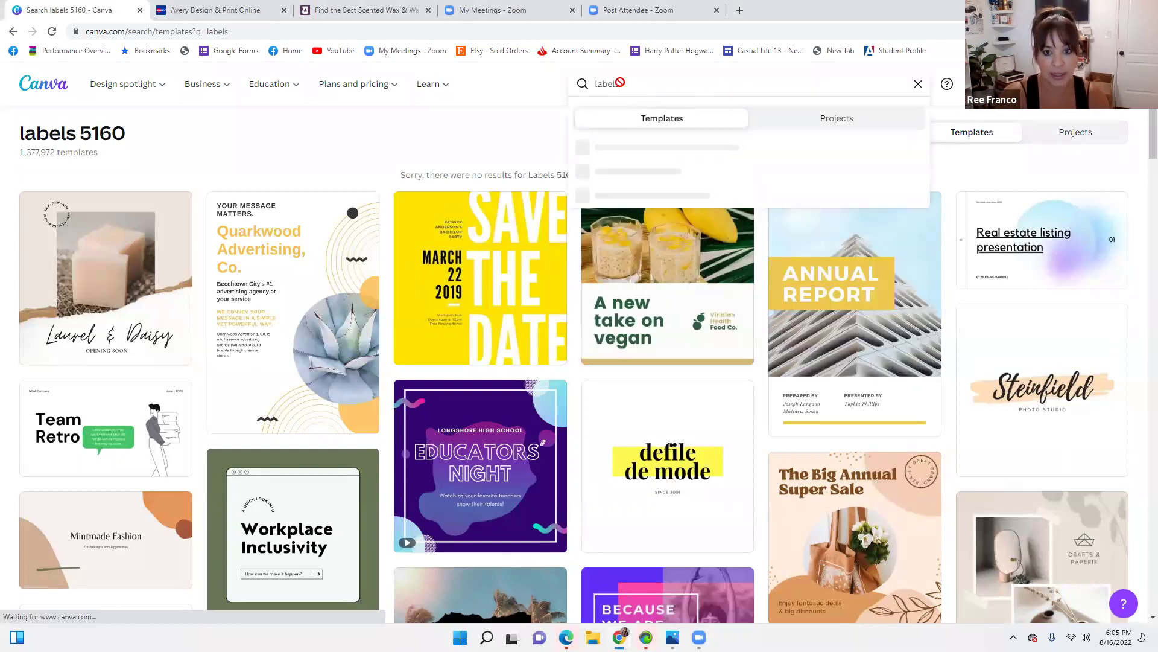
{"action": "key", "text": "Return"}
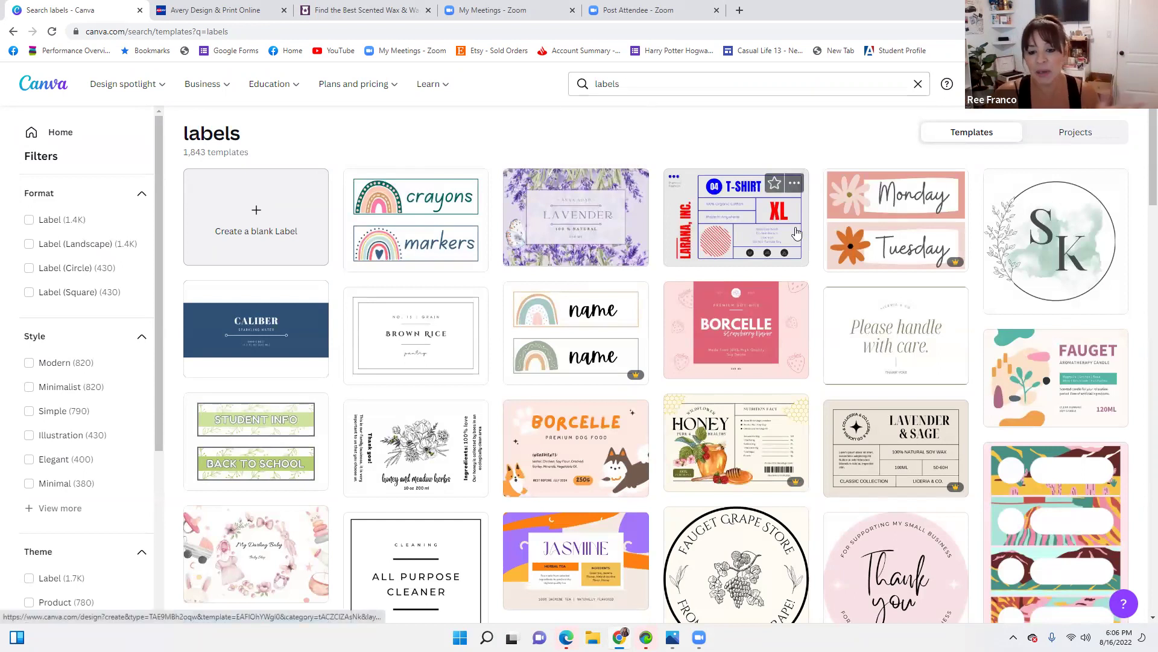
{"action": "scroll", "coordinate": [803, 240], "scroll_direction": "down", "scroll_amount": 1}
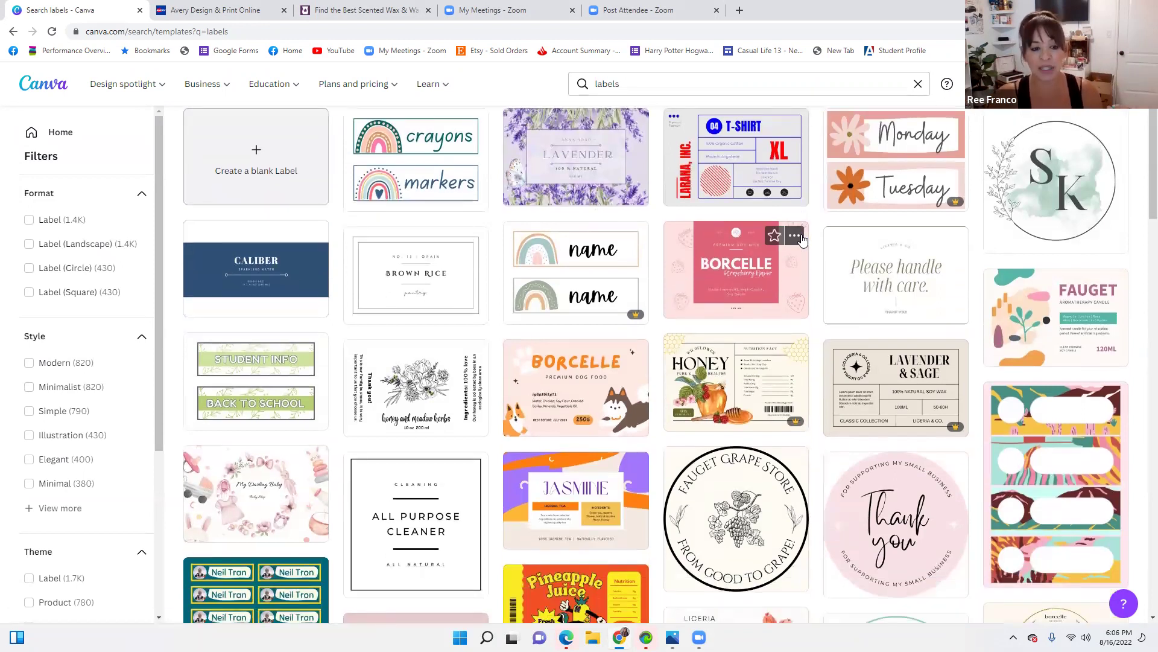
{"action": "scroll", "coordinate": [803, 240], "scroll_direction": "down", "scroll_amount": 3}
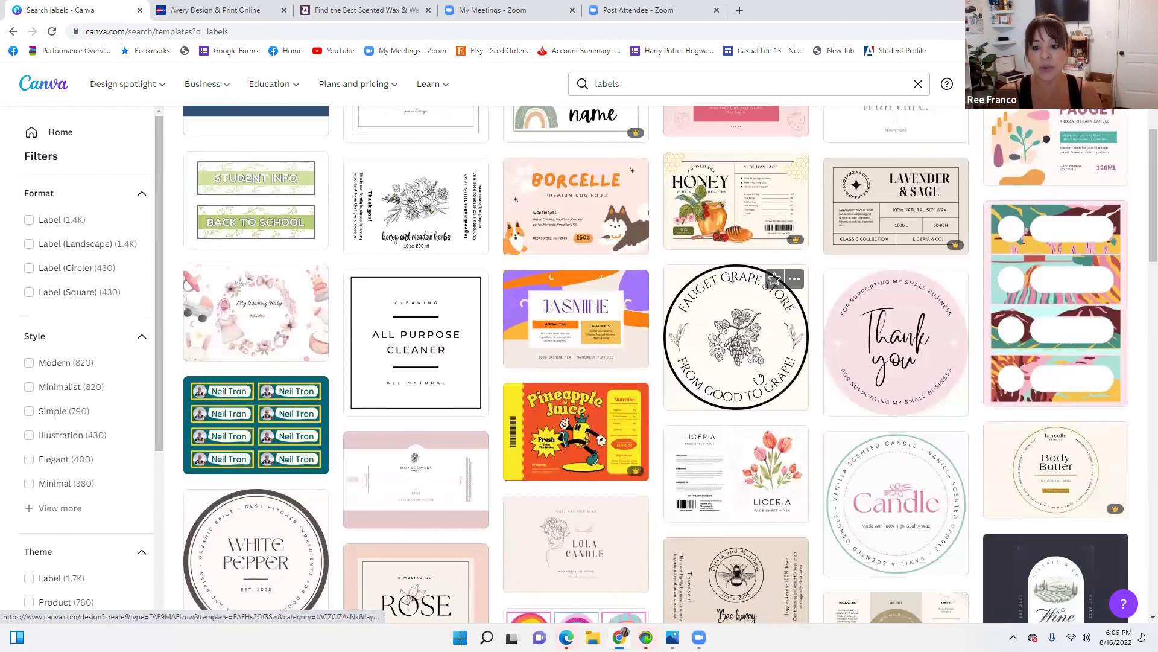
{"action": "scroll", "coordinate": [839, 277], "scroll_direction": "up", "scroll_amount": 3}
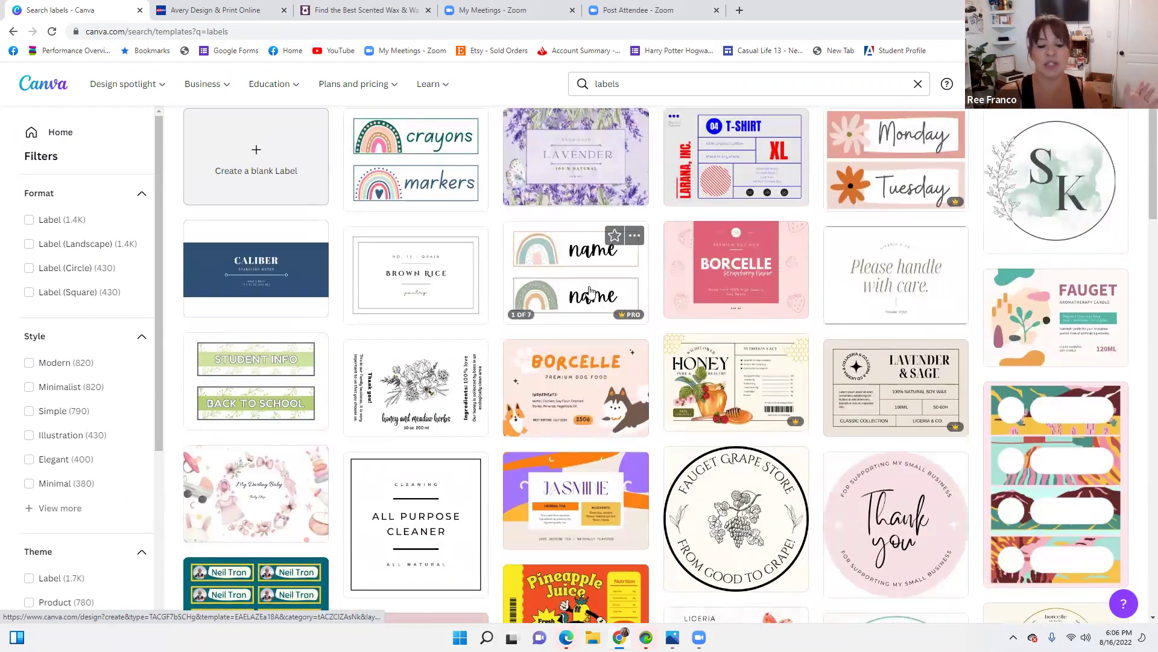
{"action": "scroll", "coordinate": [580, 301], "scroll_direction": "down", "scroll_amount": 4}
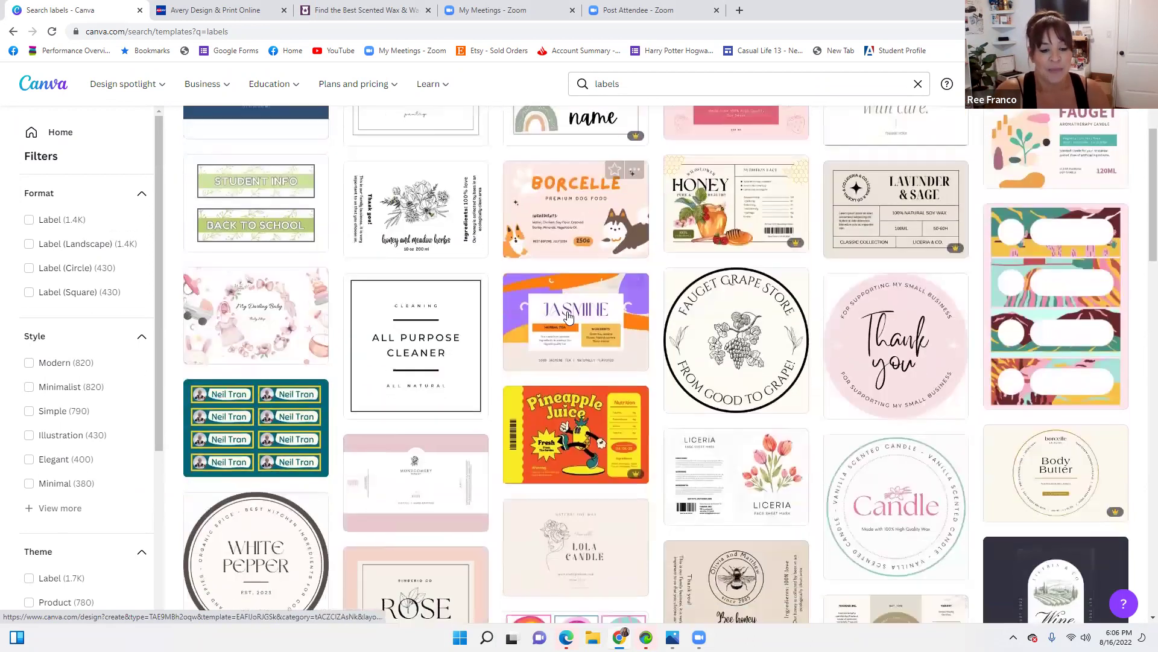
{"action": "scroll", "coordinate": [566, 309], "scroll_direction": "down", "scroll_amount": 7}
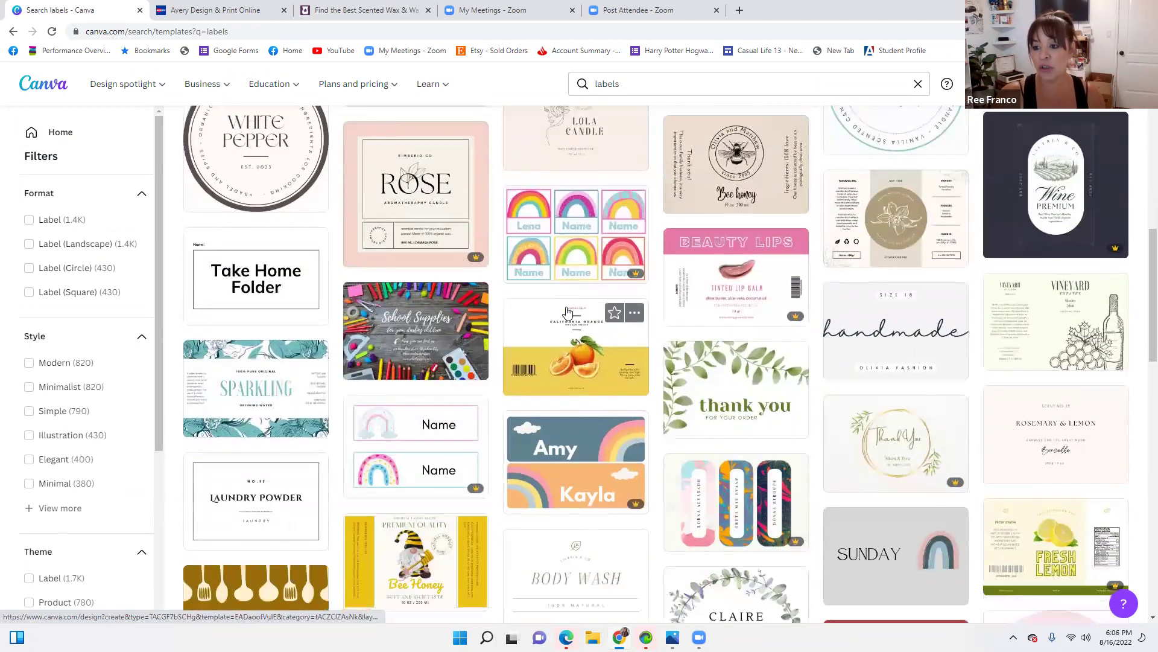
{"action": "scroll", "coordinate": [566, 311], "scroll_direction": "down", "scroll_amount": 1}
{"action": "scroll", "coordinate": [566, 308], "scroll_direction": "down", "scroll_amount": 3}
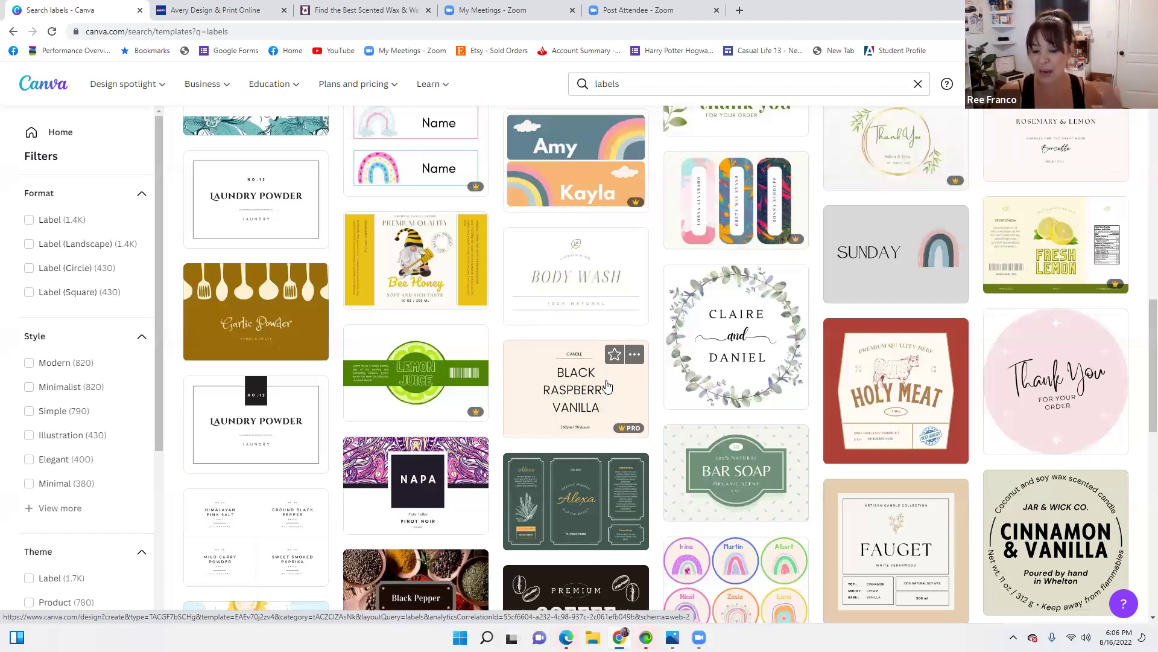
{"action": "scroll", "coordinate": [607, 392], "scroll_direction": "up", "scroll_amount": 7}
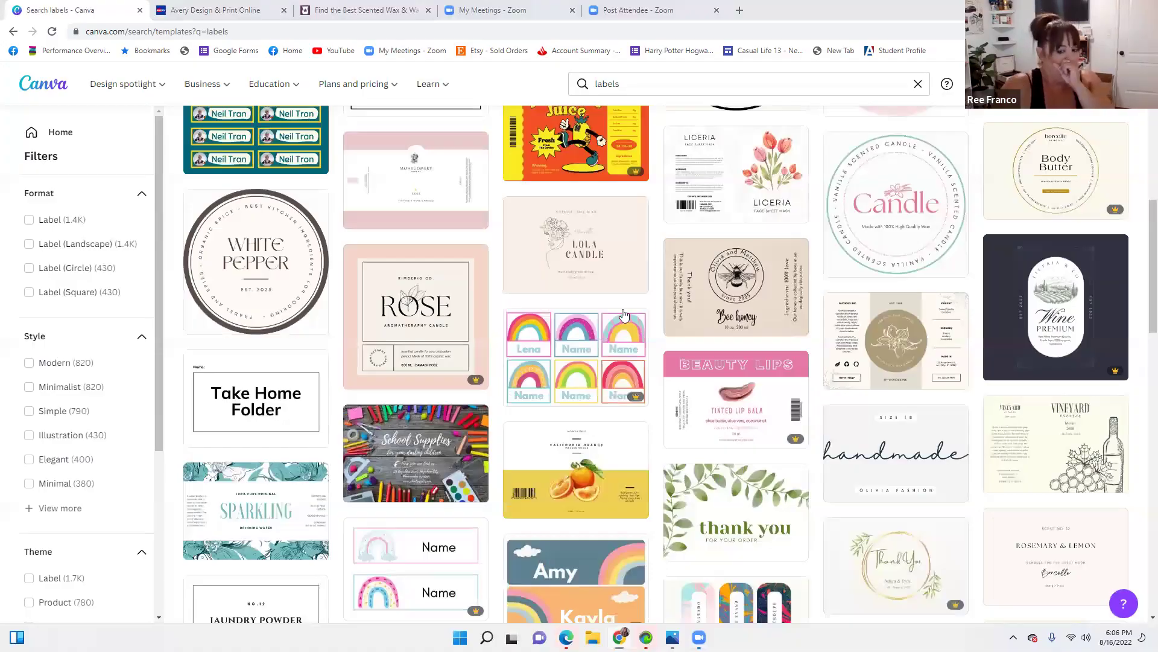
Browse the label template results and start a new blank label design from one
{"action": "scroll", "coordinate": [624, 315], "scroll_direction": "down", "scroll_amount": 2}
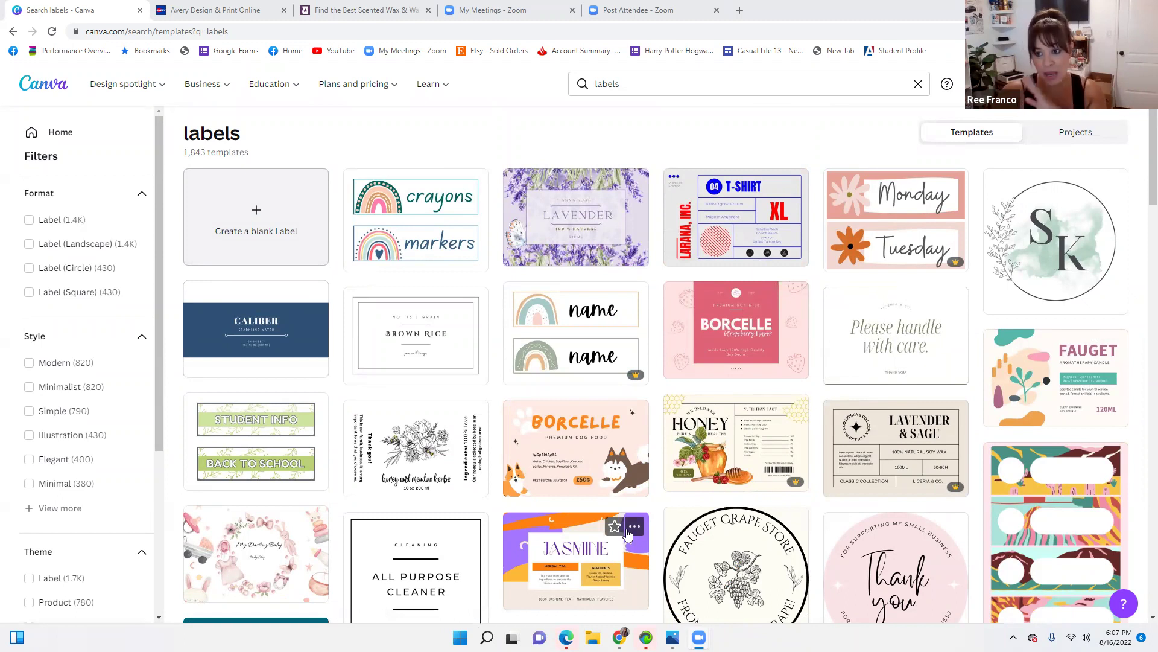
{"action": "scroll", "coordinate": [628, 531], "scroll_direction": "down", "scroll_amount": 4}
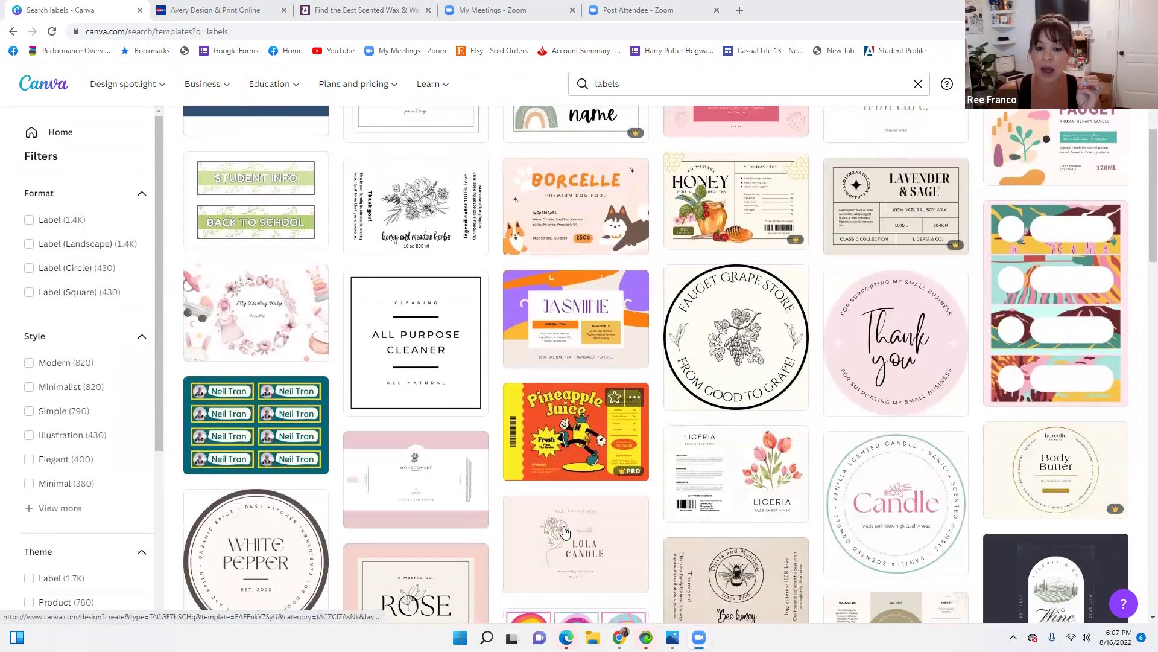
{"action": "scroll", "coordinate": [570, 529], "scroll_direction": "down", "scroll_amount": 5}
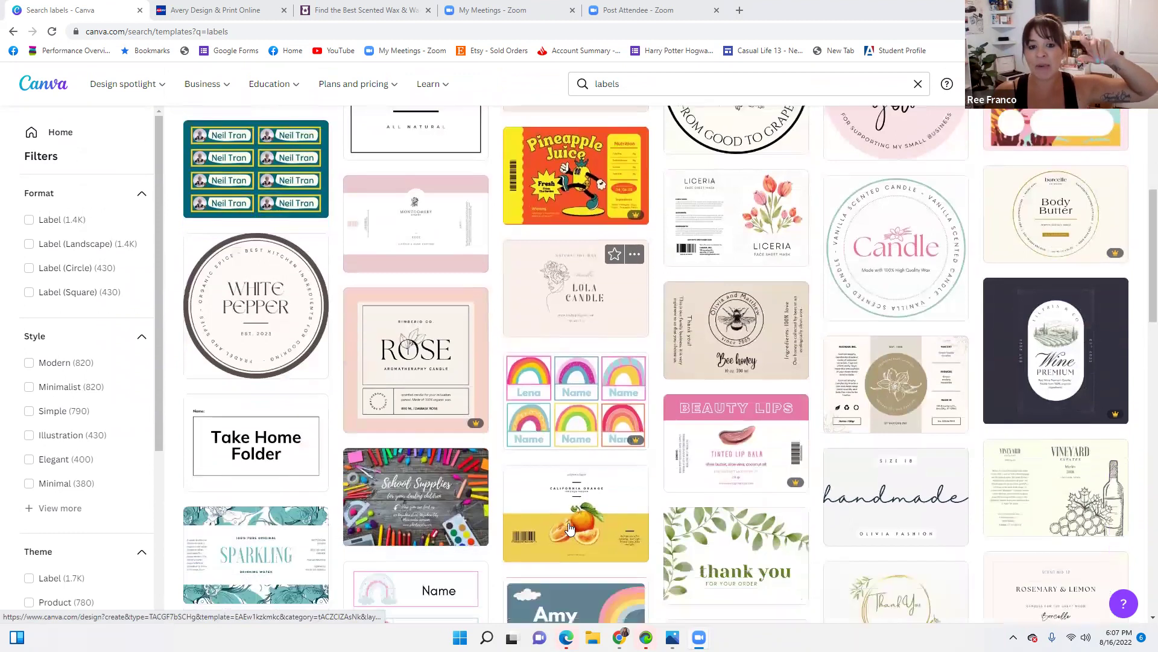
{"action": "scroll", "coordinate": [576, 529], "scroll_direction": "up", "scroll_amount": 1}
{"action": "scroll", "coordinate": [576, 502], "scroll_direction": "up", "scroll_amount": 1}
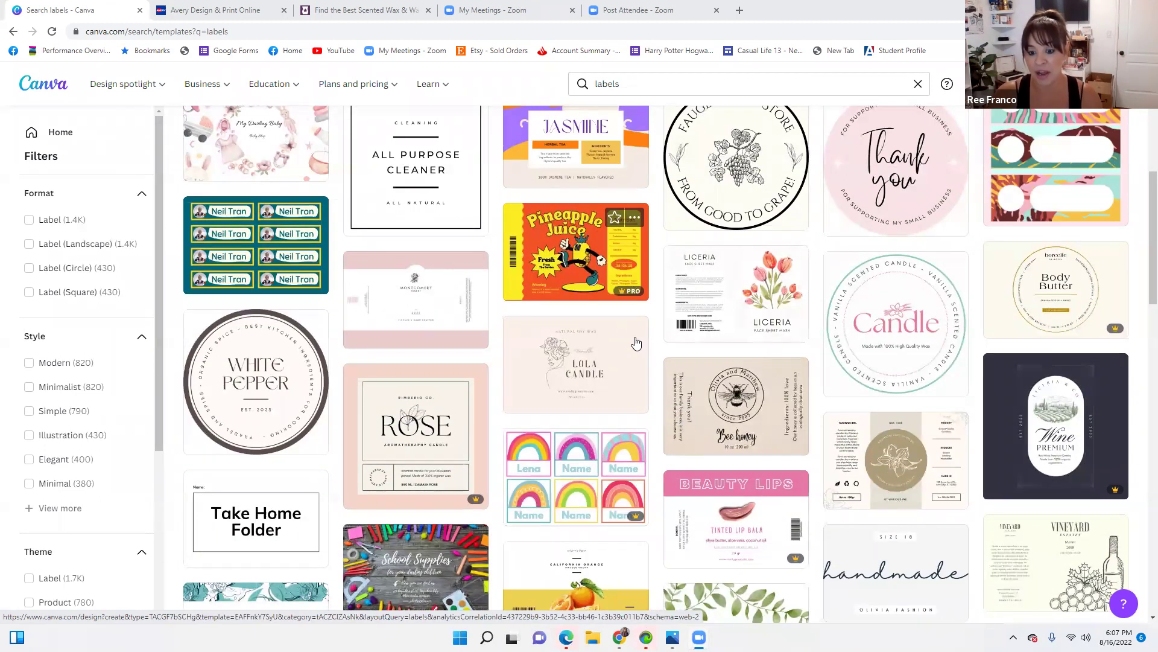
{"action": "scroll", "coordinate": [636, 343], "scroll_direction": "down", "scroll_amount": 4}
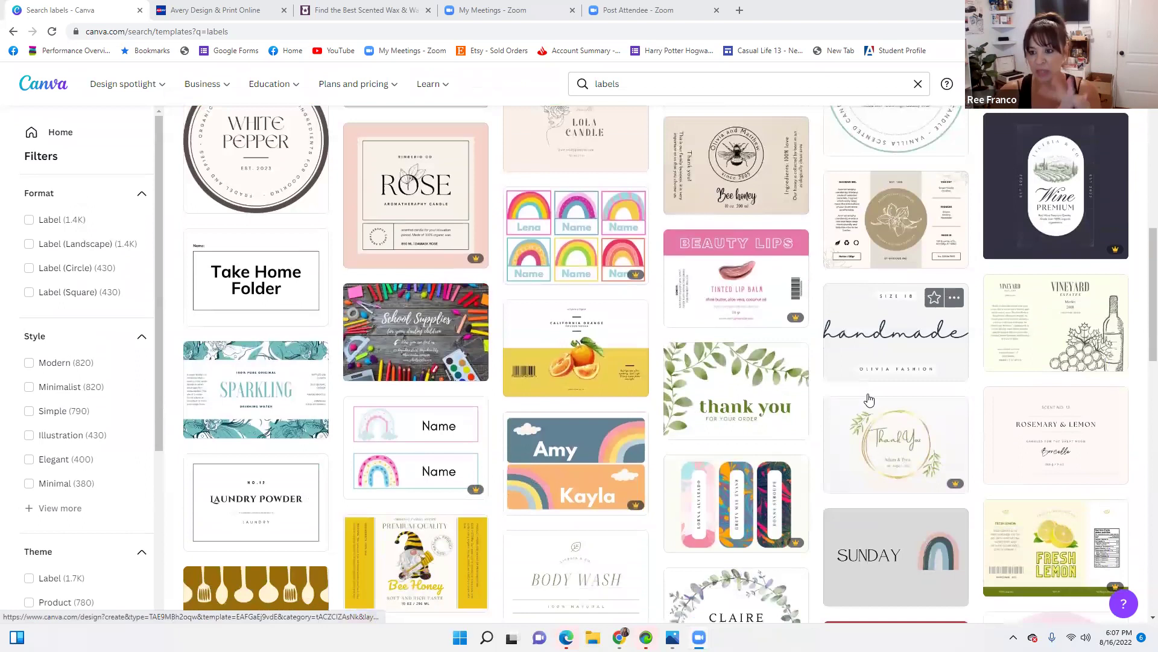
{"action": "scroll", "coordinate": [869, 400], "scroll_direction": "down", "scroll_amount": 3}
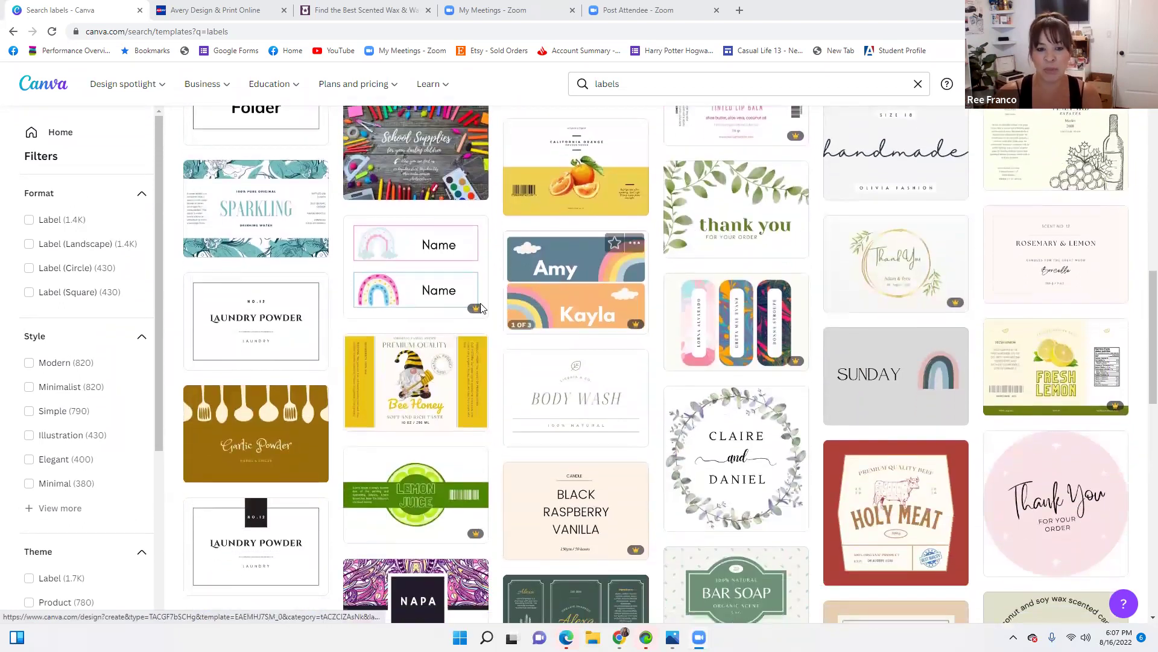
{"action": "scroll", "coordinate": [579, 382], "scroll_direction": "up", "scroll_amount": 8}
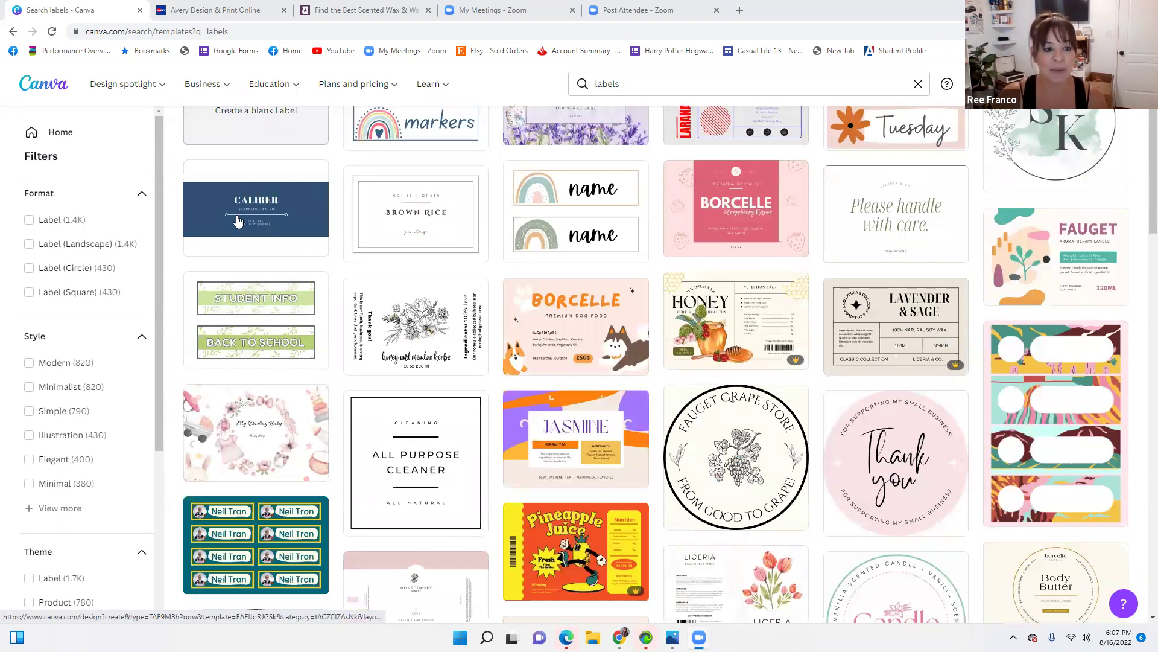
{"action": "left_click", "coordinate": [237, 221]}
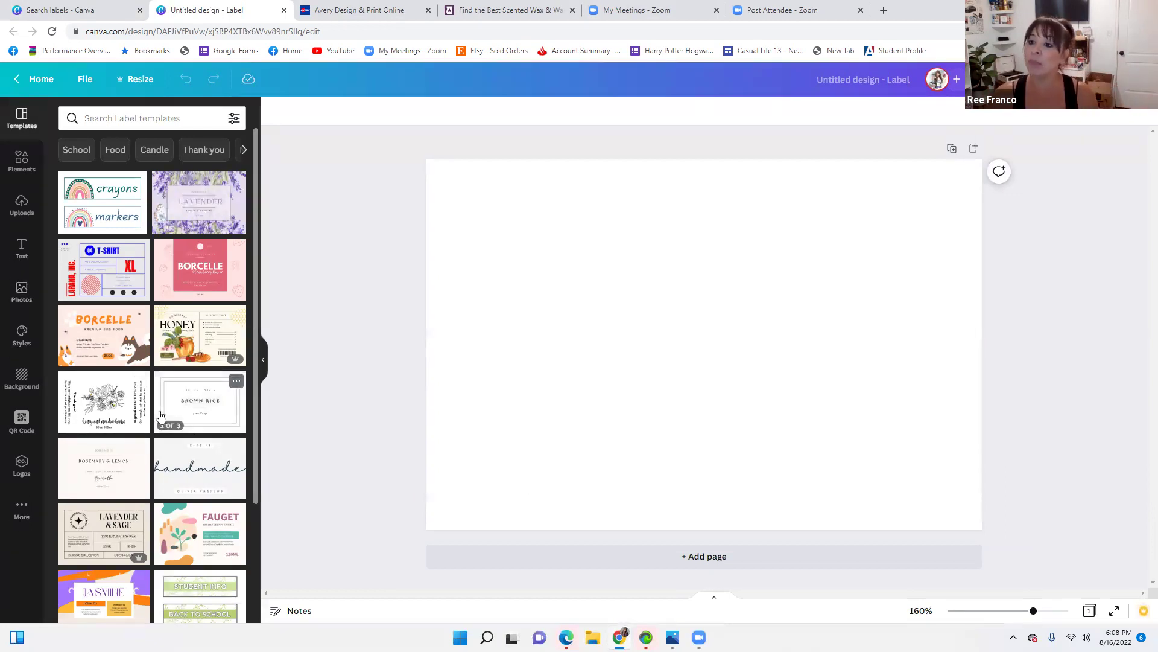
Show the uploaded images in the Uploads panel beside the blank label
{"action": "left_click", "coordinate": [22, 205]}
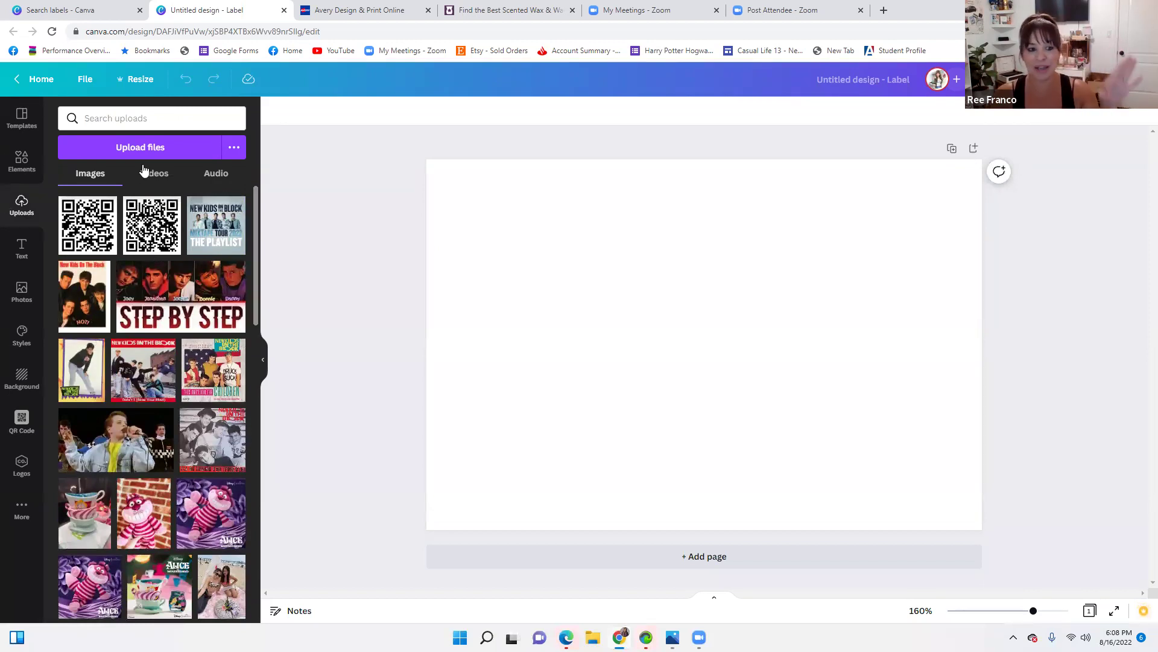
Add the uploaded cartoon consultant image to the label
{"action": "scroll", "coordinate": [144, 355], "scroll_direction": "down", "scroll_amount": 5}
{"action": "scroll", "coordinate": [144, 355], "scroll_direction": "down", "scroll_amount": 10}
{"action": "scroll", "coordinate": [145, 355], "scroll_direction": "down", "scroll_amount": 10}
{"action": "scroll", "coordinate": [144, 355], "scroll_direction": "down", "scroll_amount": 1}
{"action": "left_click", "coordinate": [222, 381]}
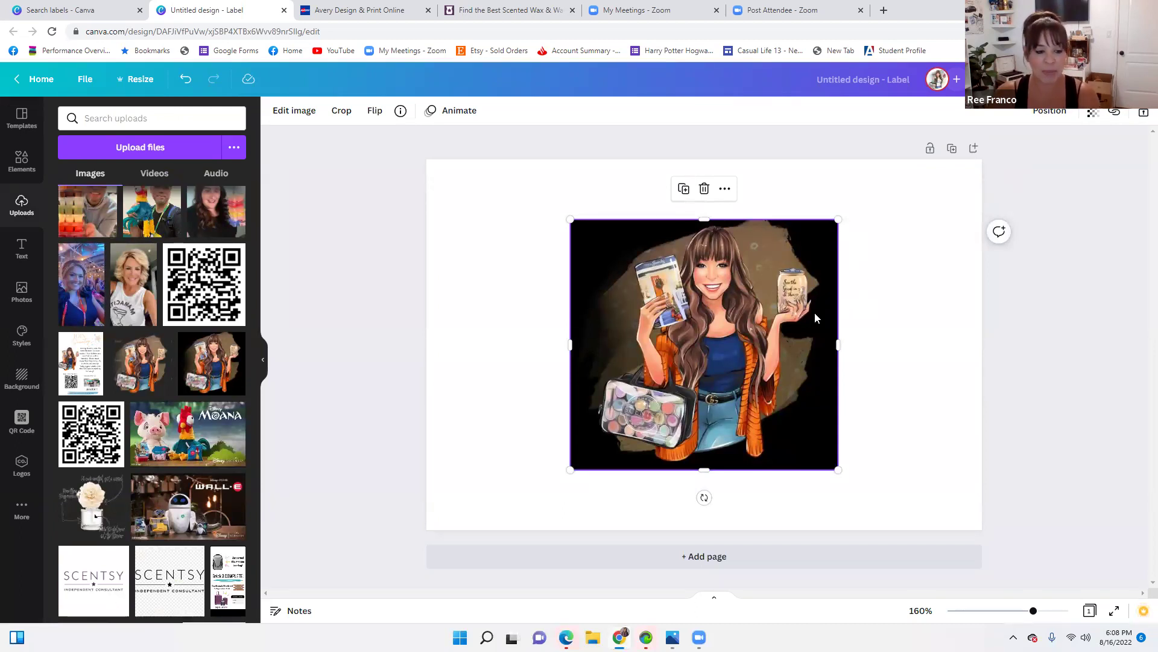
Shrink the cartoon image and position it on the label's left side
{"action": "left_click_drag", "start_coordinate": [839, 219], "coordinate": [741, 291]}
{"action": "left_click_drag", "start_coordinate": [712, 330], "coordinate": [689, 350]}
{"action": "left_click_drag", "start_coordinate": [665, 398], "coordinate": [554, 327]}
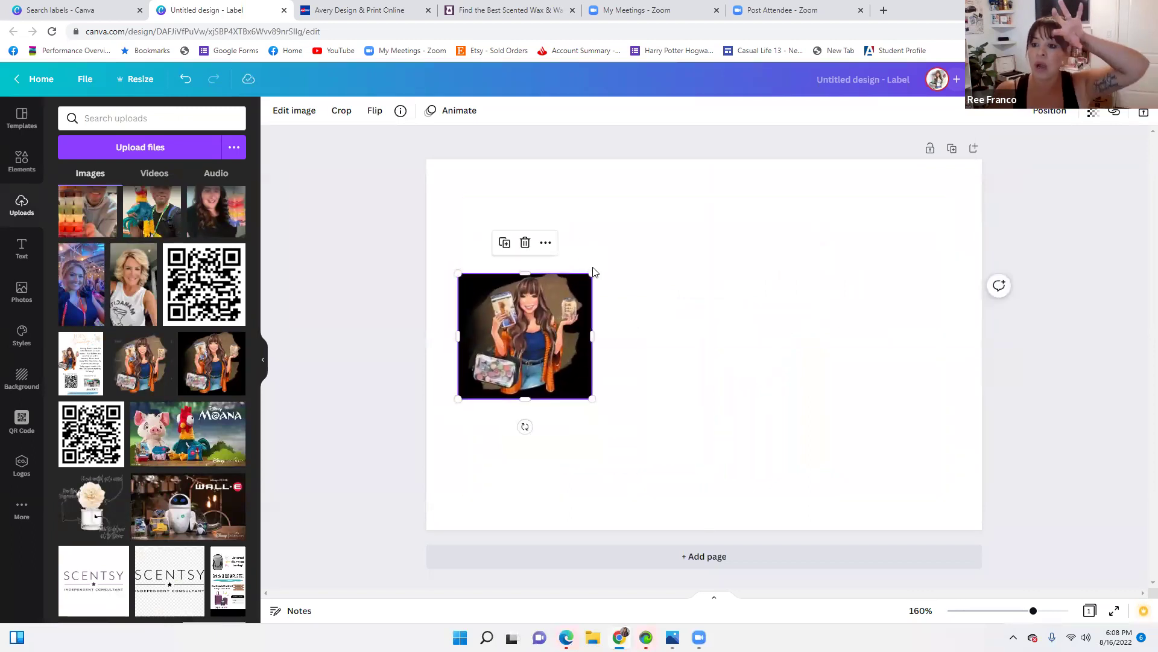
{"action": "left_click_drag", "start_coordinate": [592, 272], "coordinate": [639, 301]}
Deselect the image, open the QR Code app, and switch to the Scentsy website tab
{"action": "left_click", "coordinate": [671, 325]}
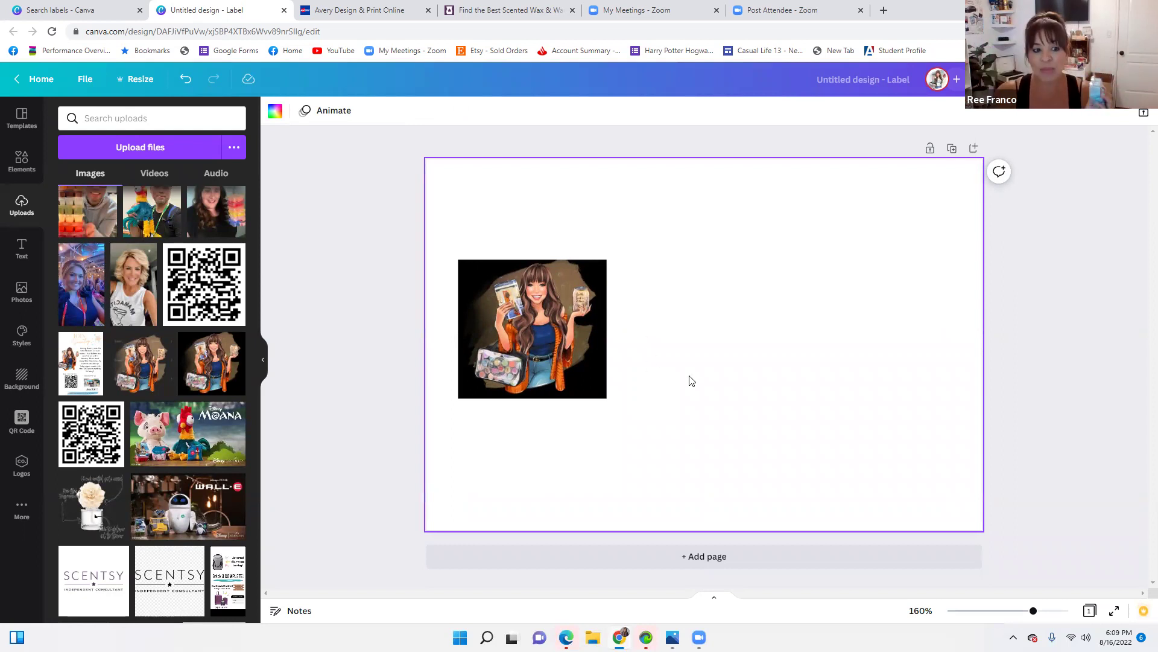
{"action": "left_click", "coordinate": [20, 431]}
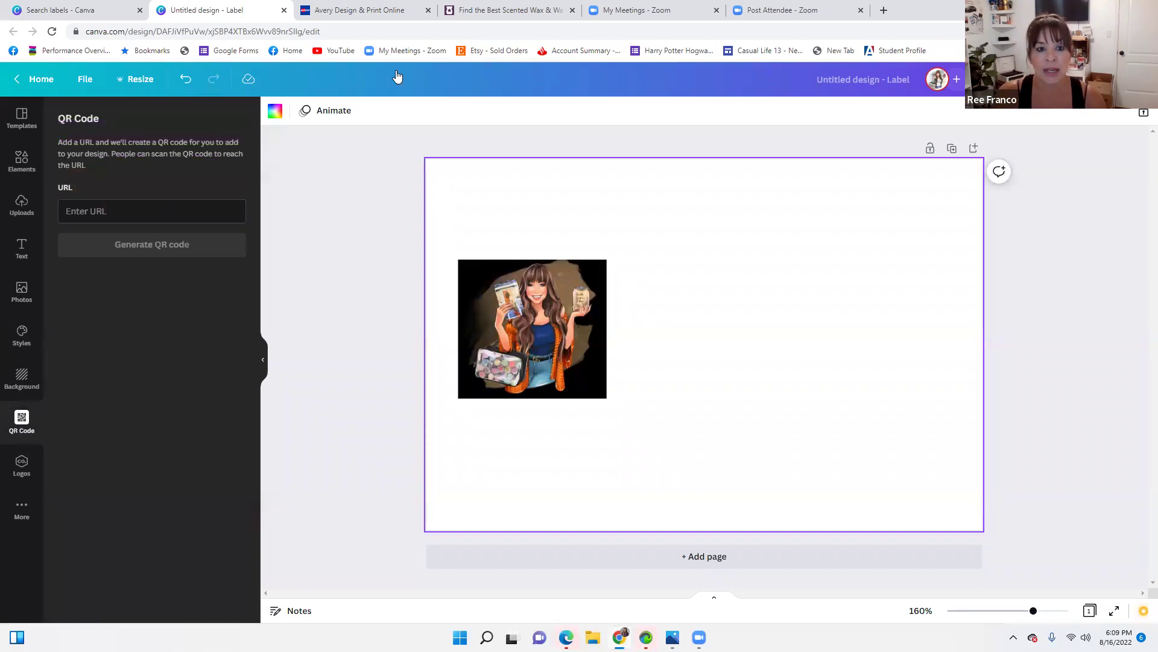
{"action": "key", "text": "ctrl+4"}
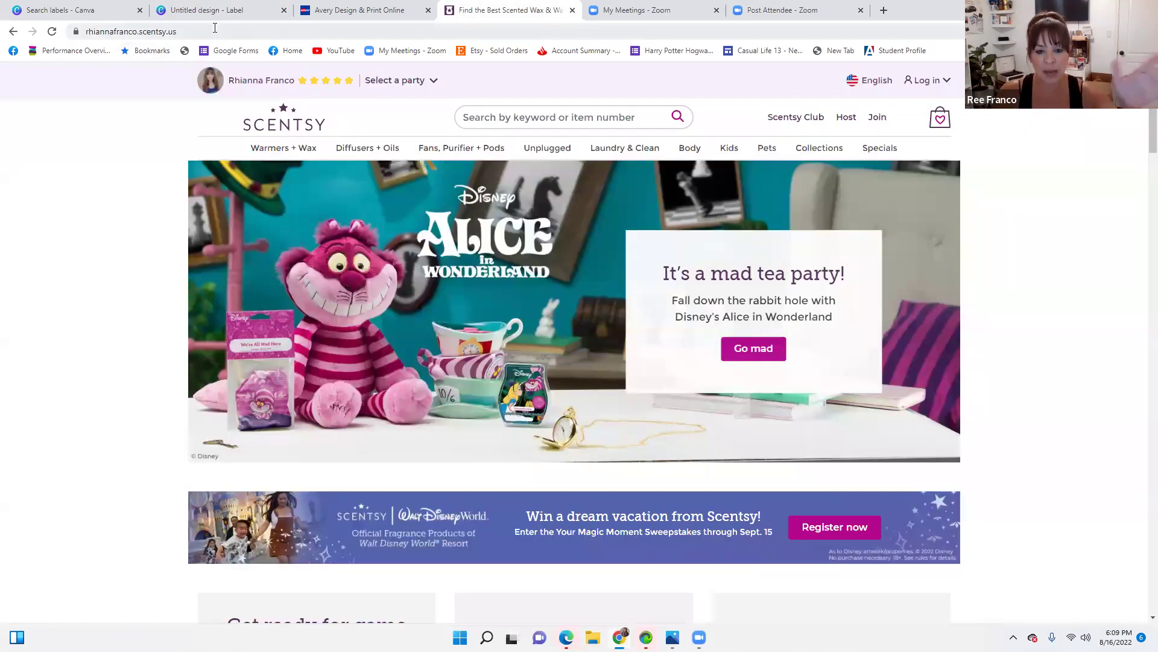
Copy the Scentsy shop page's web address and return to the Canva label tab
{"action": "left_click", "coordinate": [216, 26]}
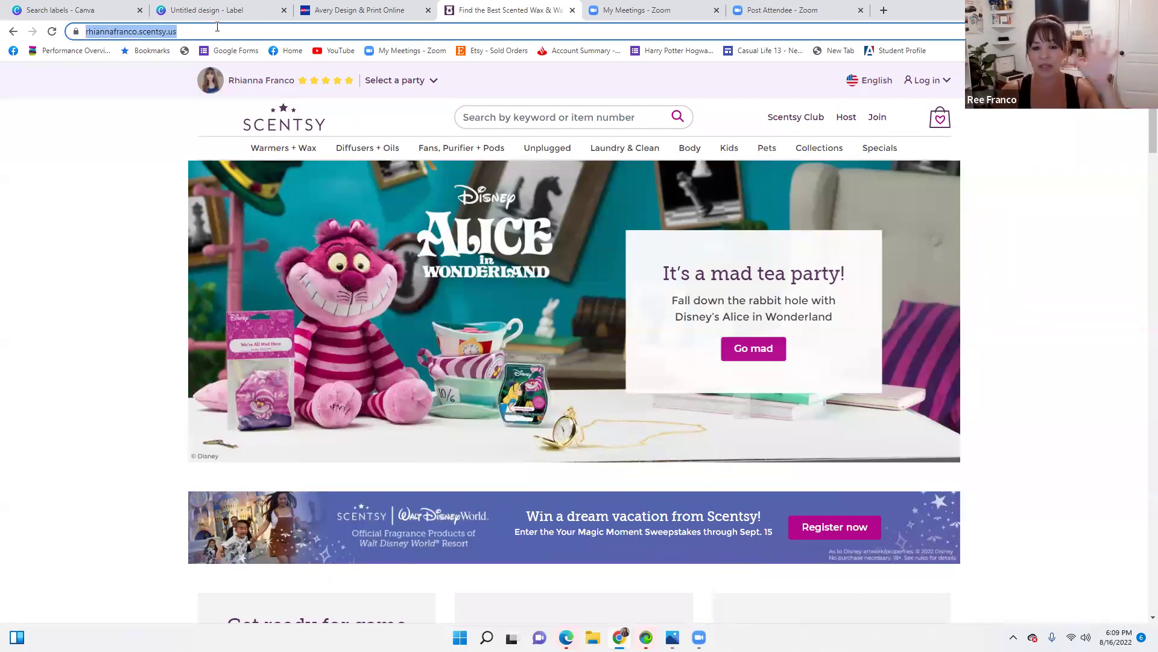
{"action": "left_click", "coordinate": [220, 30]}
{"action": "double_click", "coordinate": [220, 31]}
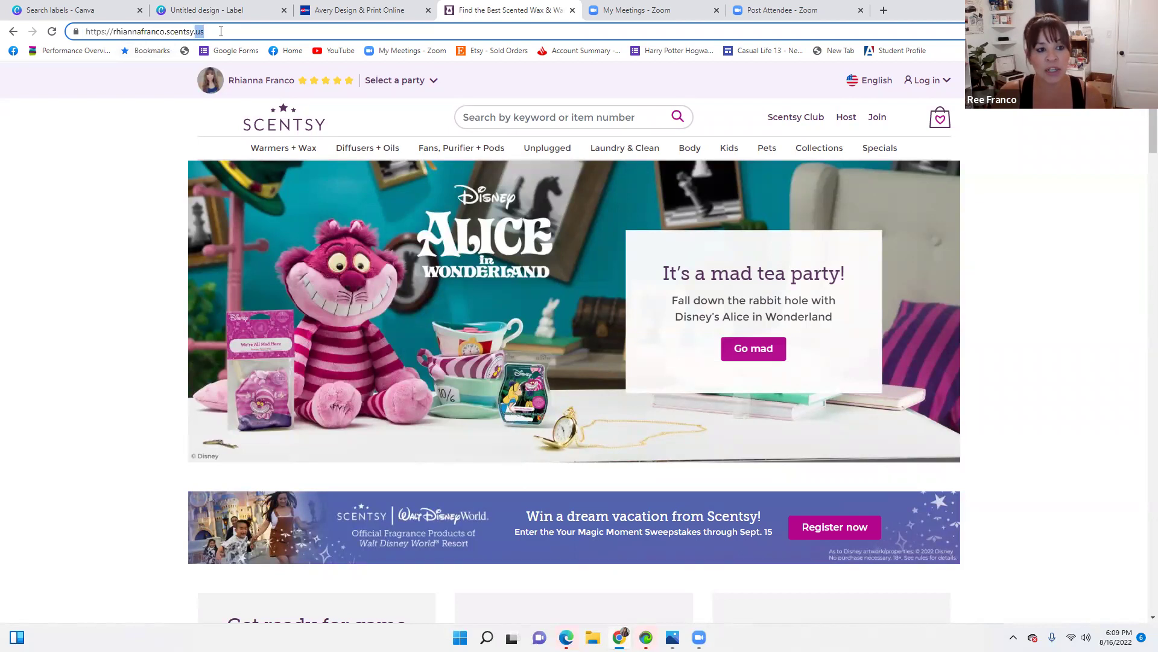
{"action": "left_click", "coordinate": [246, 31]}
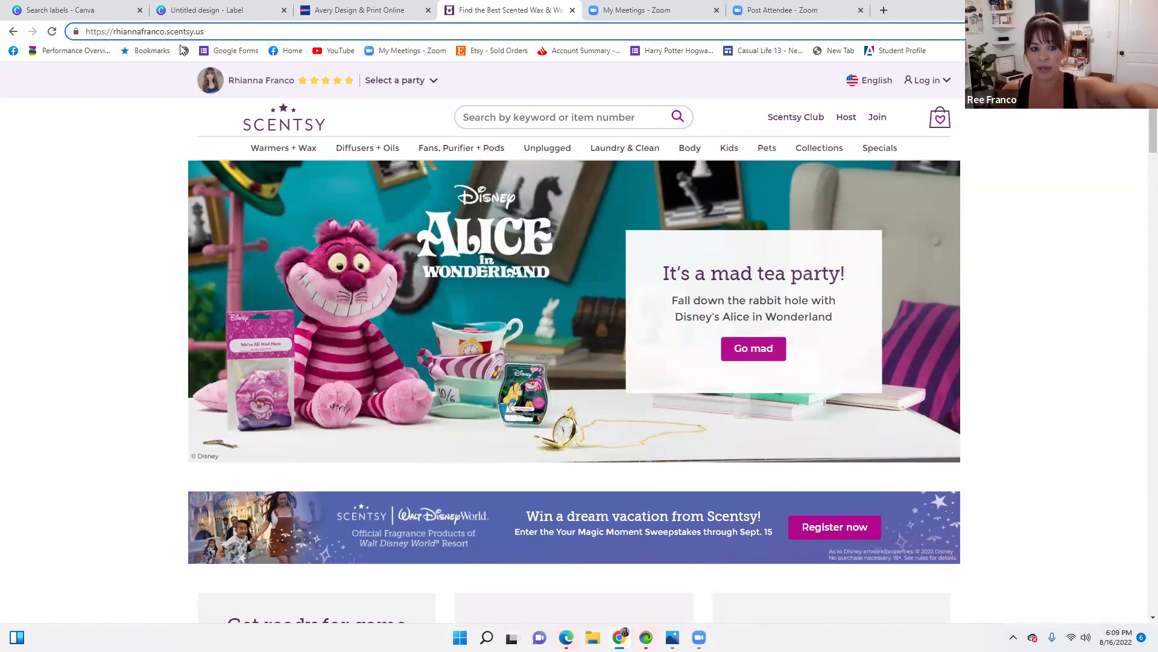
{"action": "left_click_drag", "start_coordinate": [204, 31], "coordinate": [80, 33]}
{"action": "key", "text": "ctrl+c"}
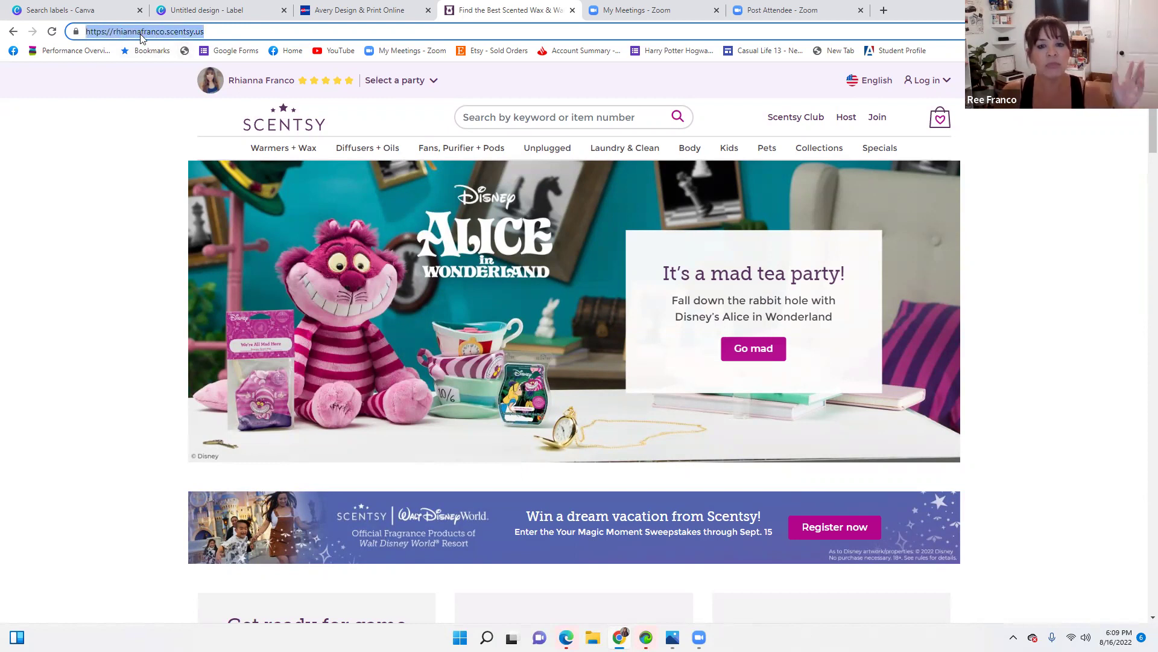
{"action": "right_click", "coordinate": [142, 37]}
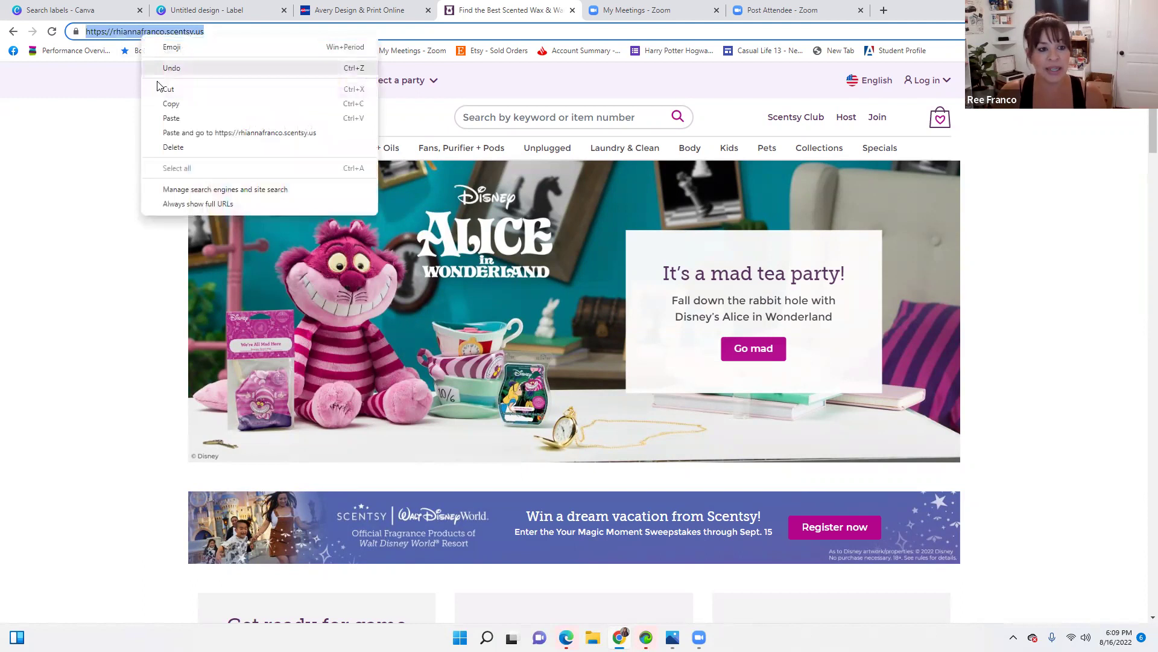
{"action": "left_click", "coordinate": [167, 103]}
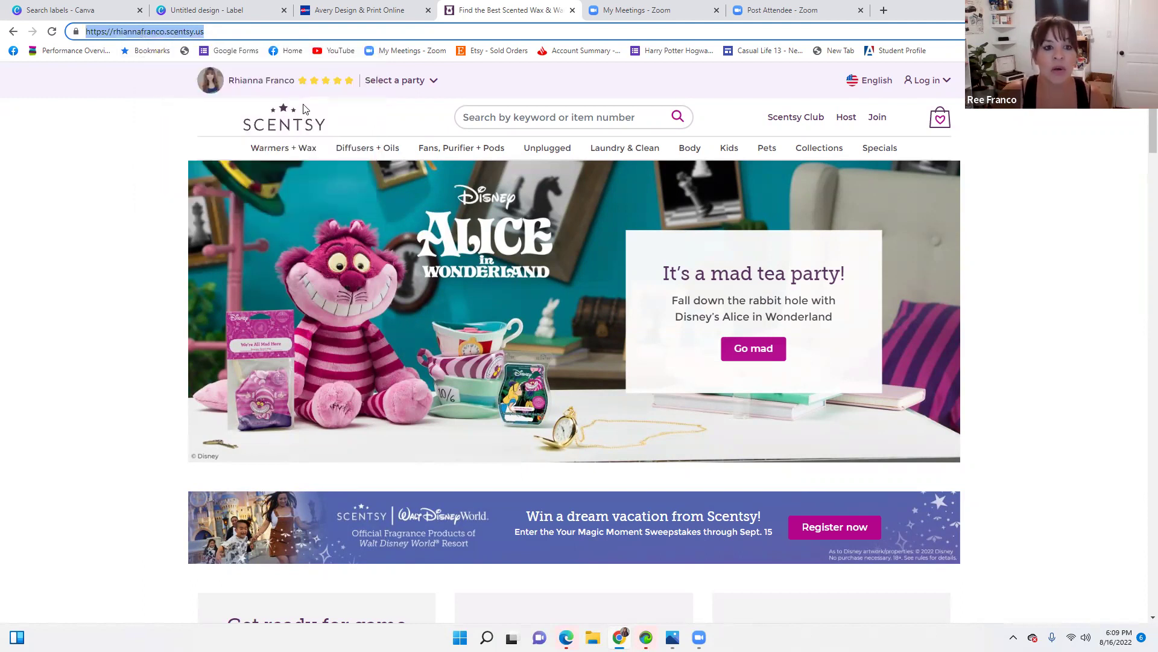
{"action": "left_click", "coordinate": [266, 11]}
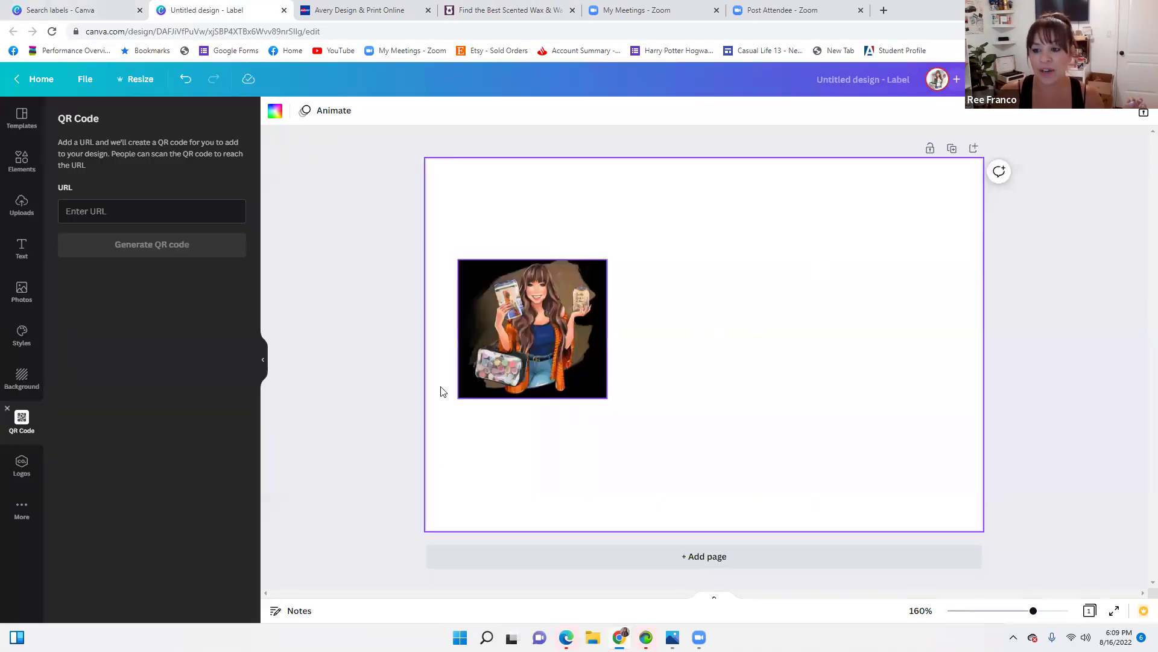
Paste the Scentsy shop address into the QR Code app and generate the code
{"action": "right_click", "coordinate": [144, 208]}
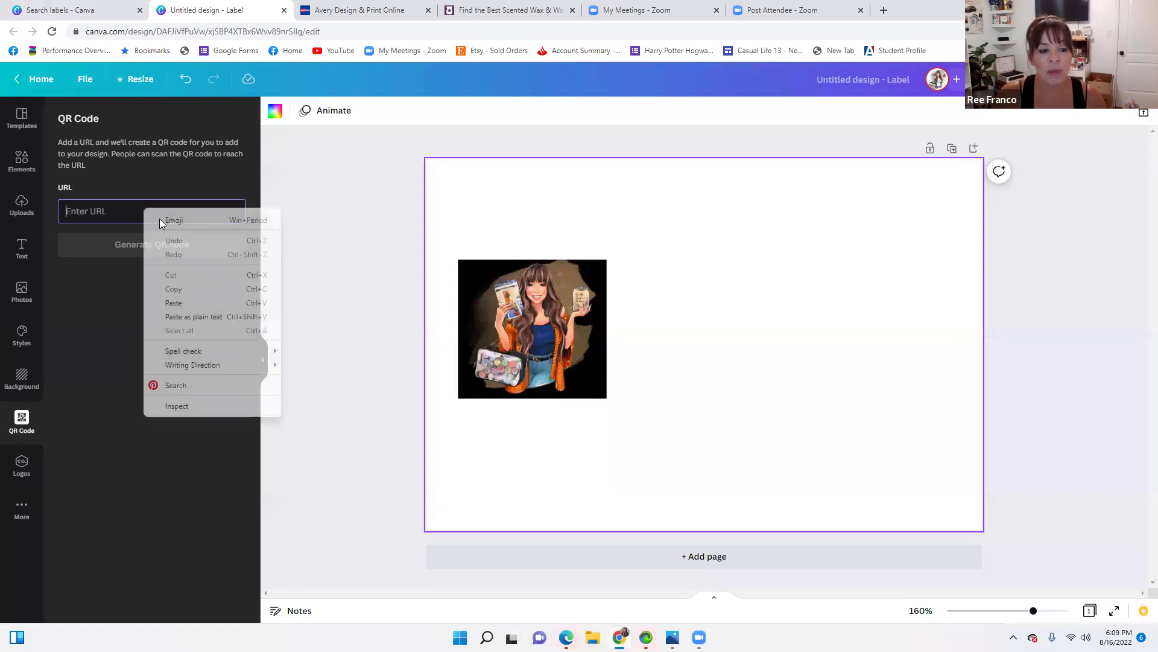
{"action": "left_click", "coordinate": [174, 302]}
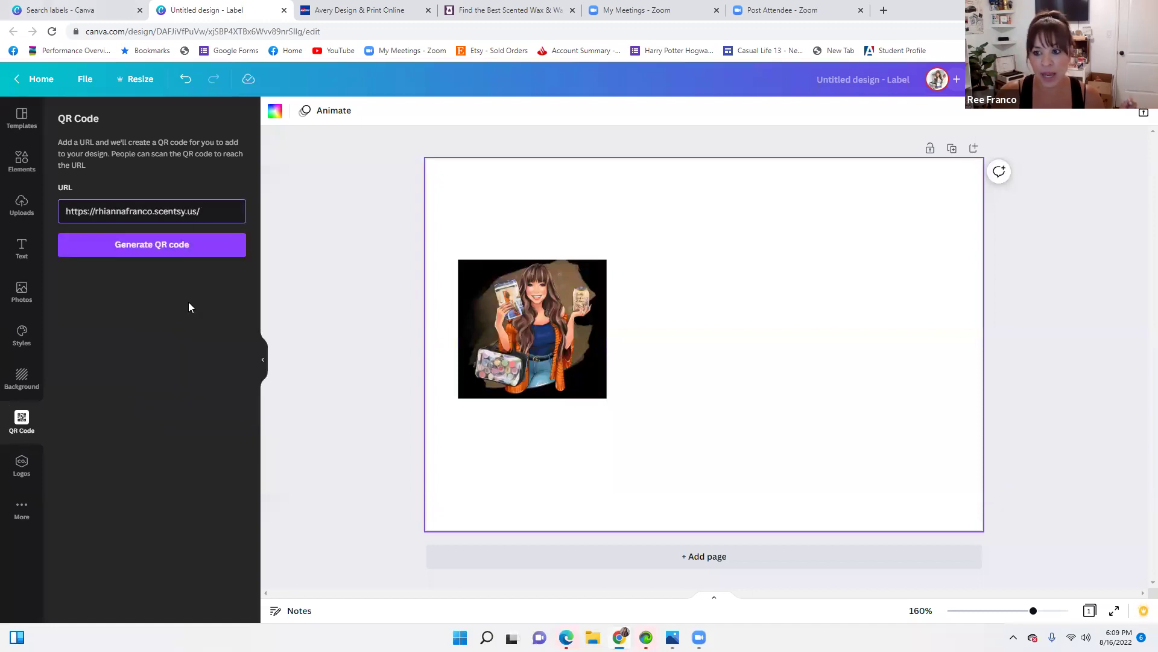
{"action": "left_click", "coordinate": [184, 247]}
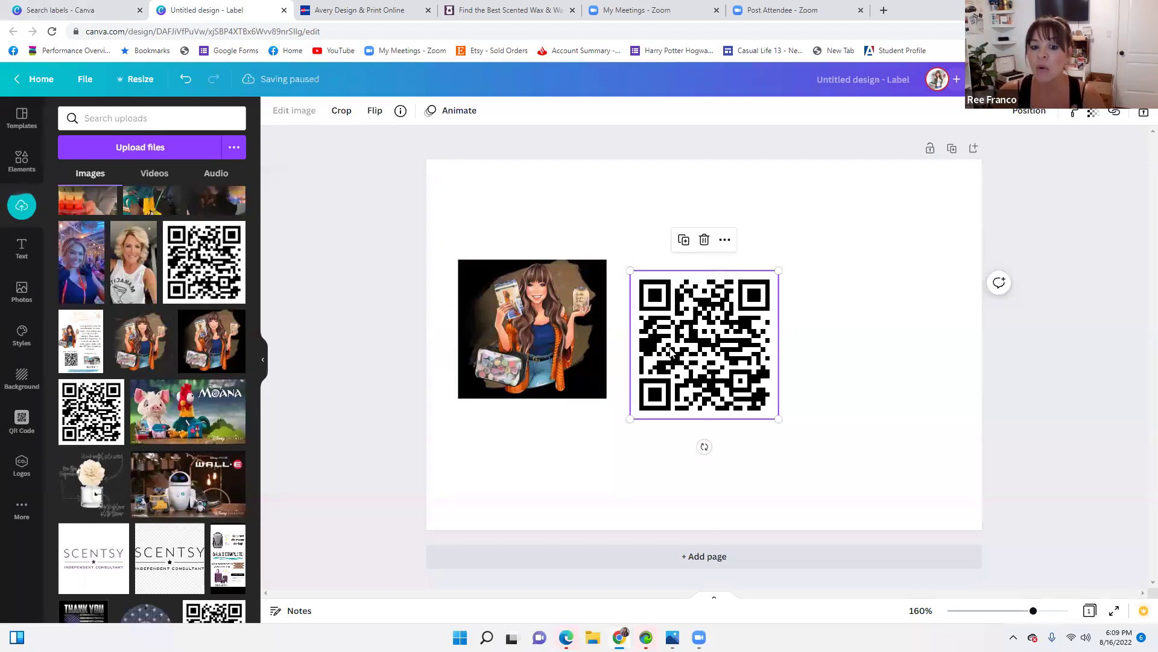
Shrink the QR code and place it beside the cartoon, top-aligned with it
{"action": "left_click_drag", "start_coordinate": [684, 344], "coordinate": [674, 339]}
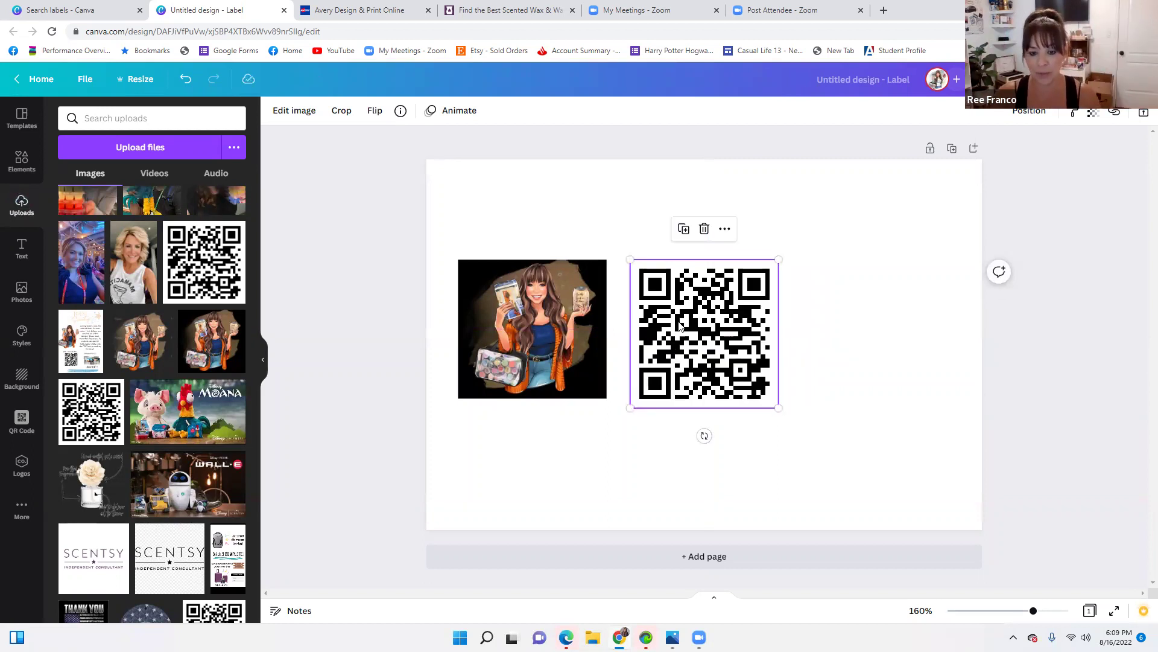
{"action": "left_click_drag", "start_coordinate": [779, 259], "coordinate": [762, 275]}
{"action": "left_click_drag", "start_coordinate": [728, 324], "coordinate": [728, 310]}
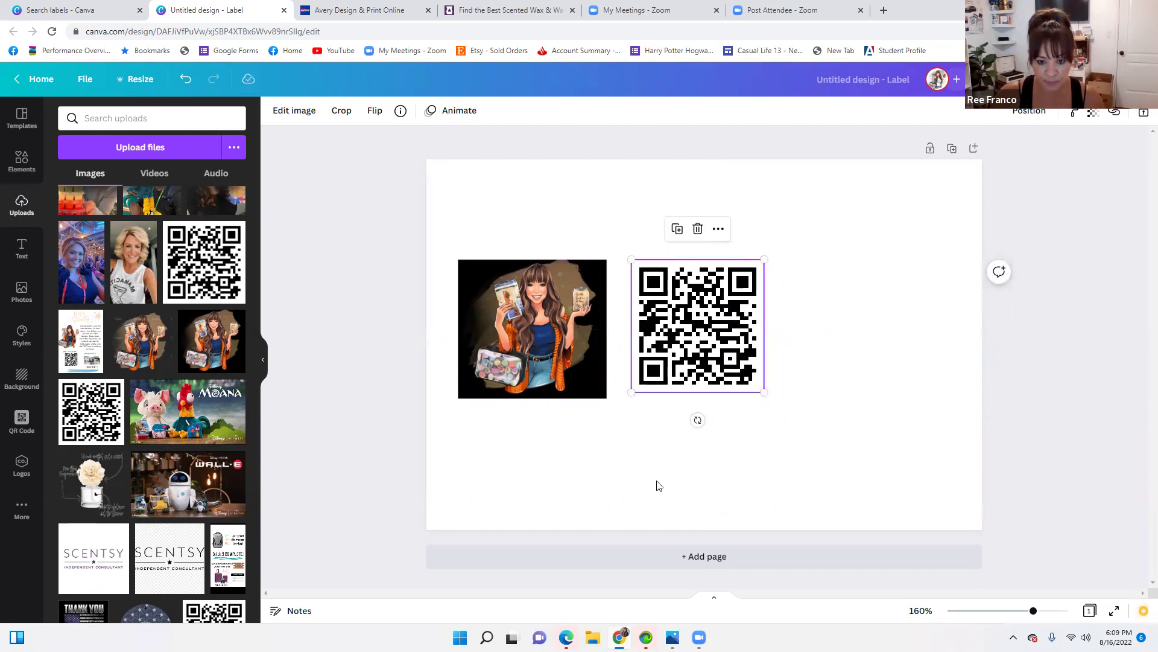
Add the DAPPER text combination (EST. 2012, Premium Quality Goods) from recently used text styles
{"action": "left_click", "coordinate": [530, 465]}
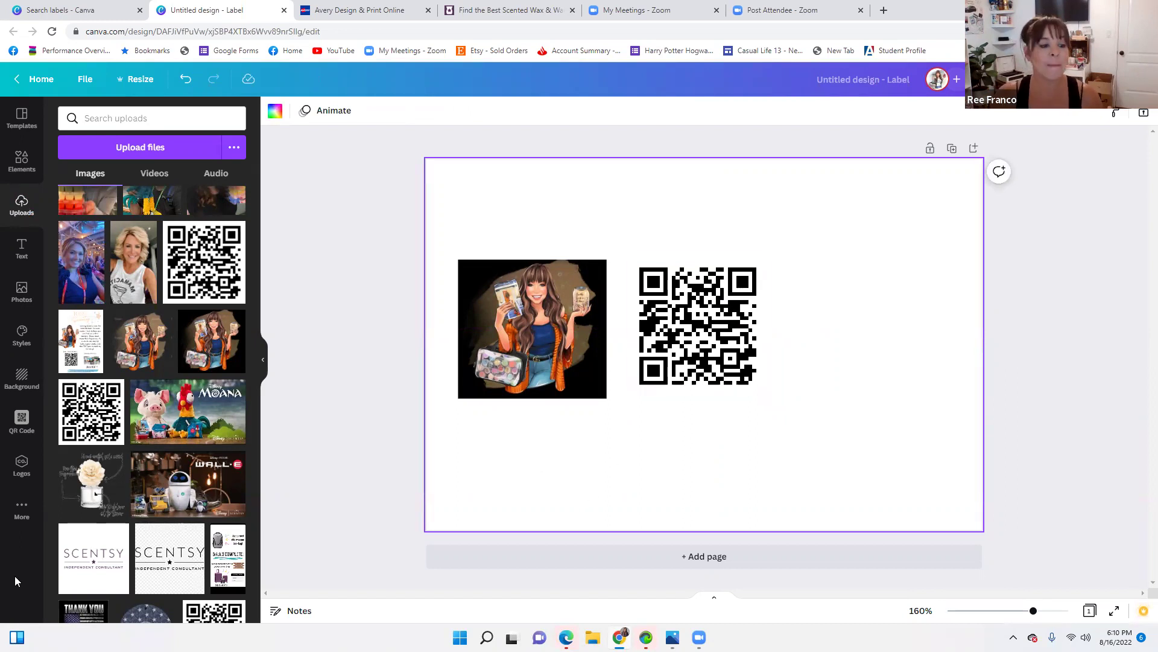
{"action": "left_click", "coordinate": [29, 261]}
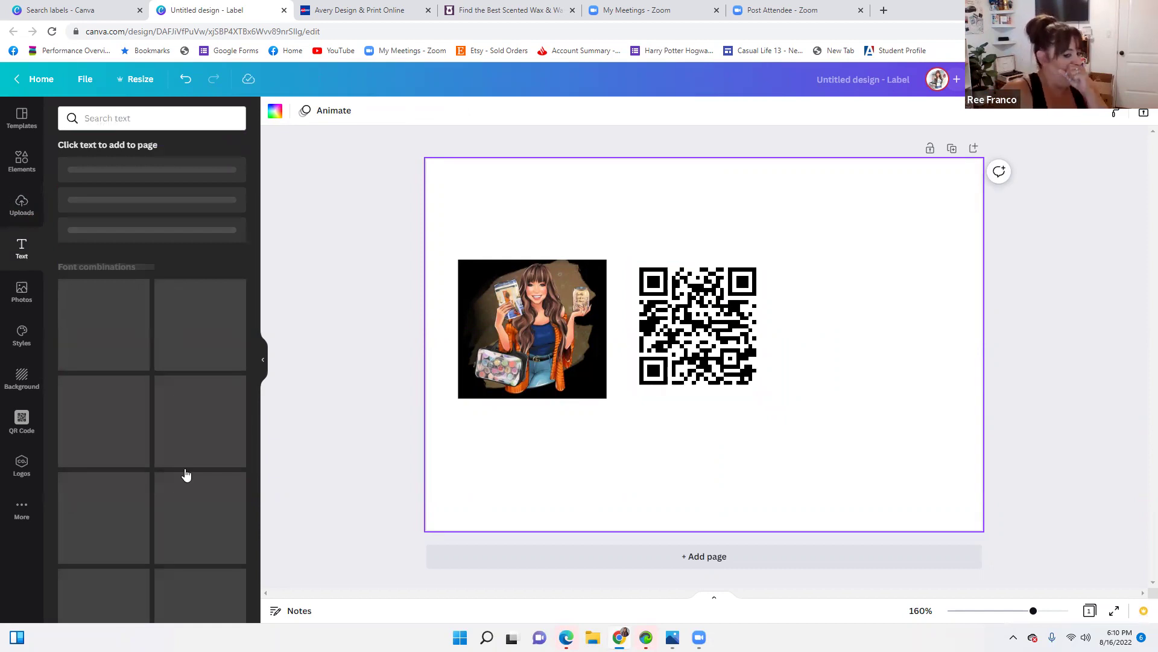
{"action": "scroll", "coordinate": [163, 413], "scroll_direction": "down", "scroll_amount": 5}
{"action": "scroll", "coordinate": [164, 388], "scroll_direction": "down", "scroll_amount": 12}
{"action": "scroll", "coordinate": [162, 395], "scroll_direction": "down", "scroll_amount": 5}
{"action": "scroll", "coordinate": [160, 393], "scroll_direction": "up", "scroll_amount": 4}
{"action": "scroll", "coordinate": [159, 395], "scroll_direction": "up", "scroll_amount": 13}
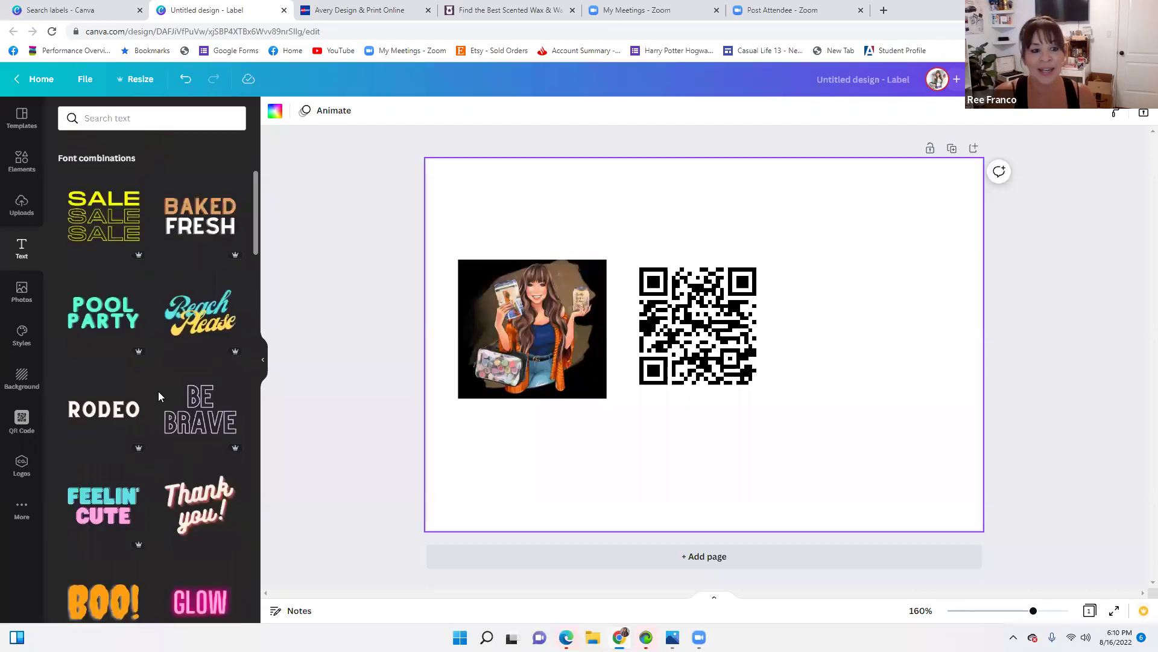
{"action": "scroll", "coordinate": [158, 391], "scroll_direction": "up", "scroll_amount": 4}
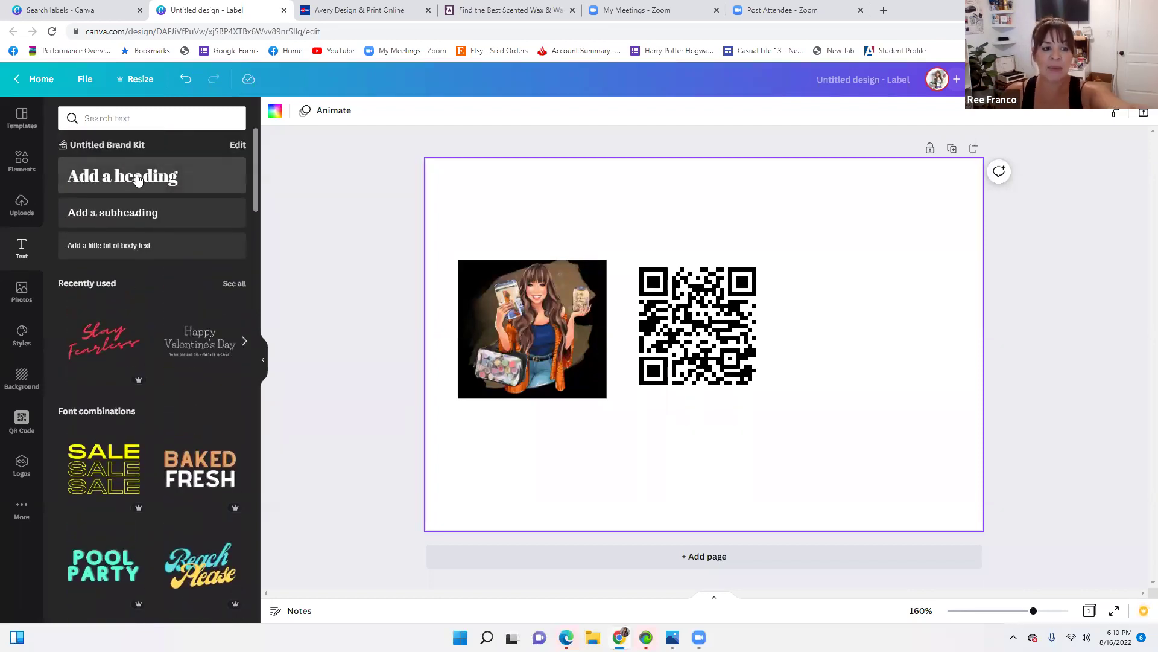
{"action": "left_click", "coordinate": [243, 342]}
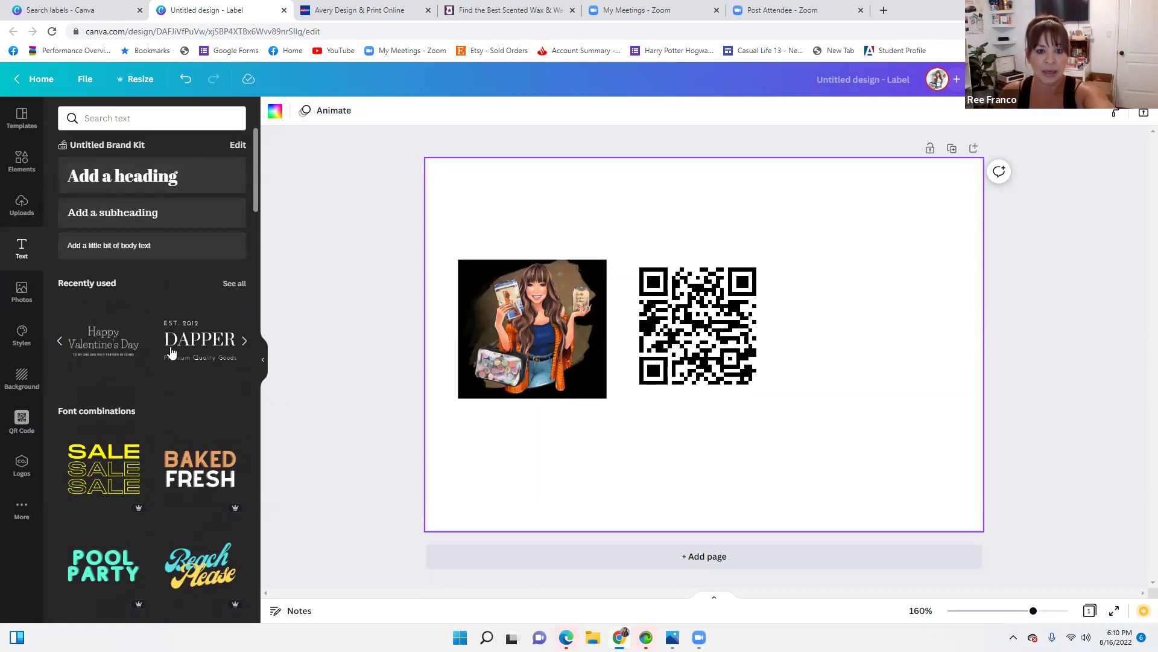
{"action": "left_click", "coordinate": [244, 341]}
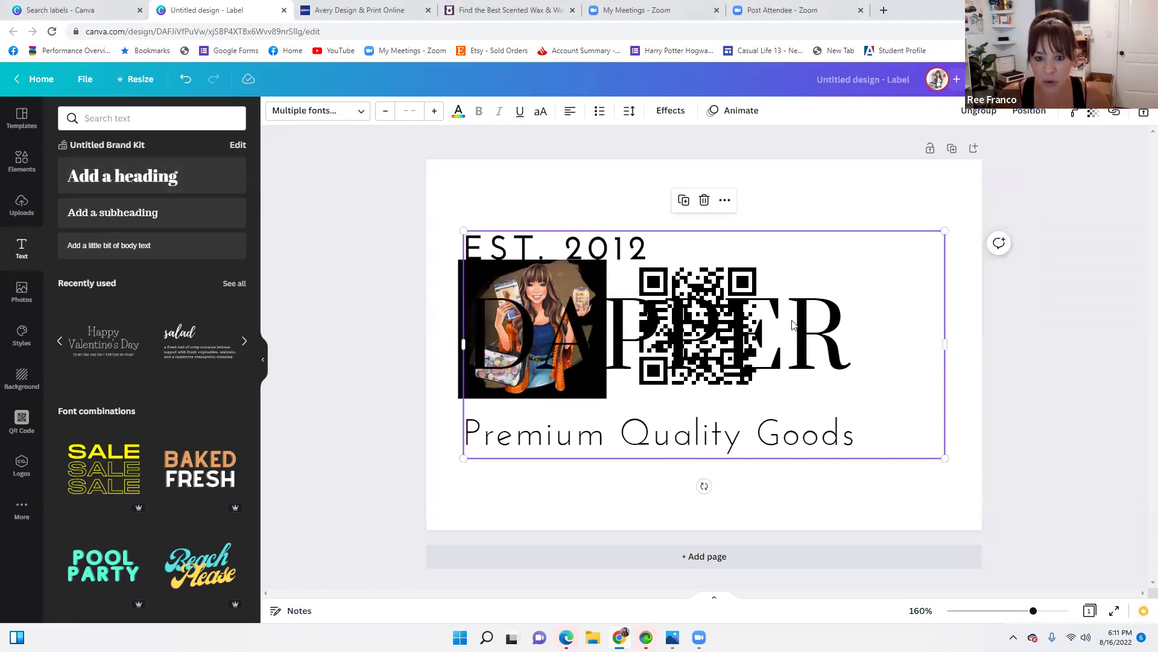
Shrink the text set under the QR code's left edge and change EST. 2012 to 'NEED A REFILL?'
{"action": "left_click_drag", "start_coordinate": [923, 273], "coordinate": [810, 426]}
{"action": "left_click_drag", "start_coordinate": [728, 444], "coordinate": [700, 444]}
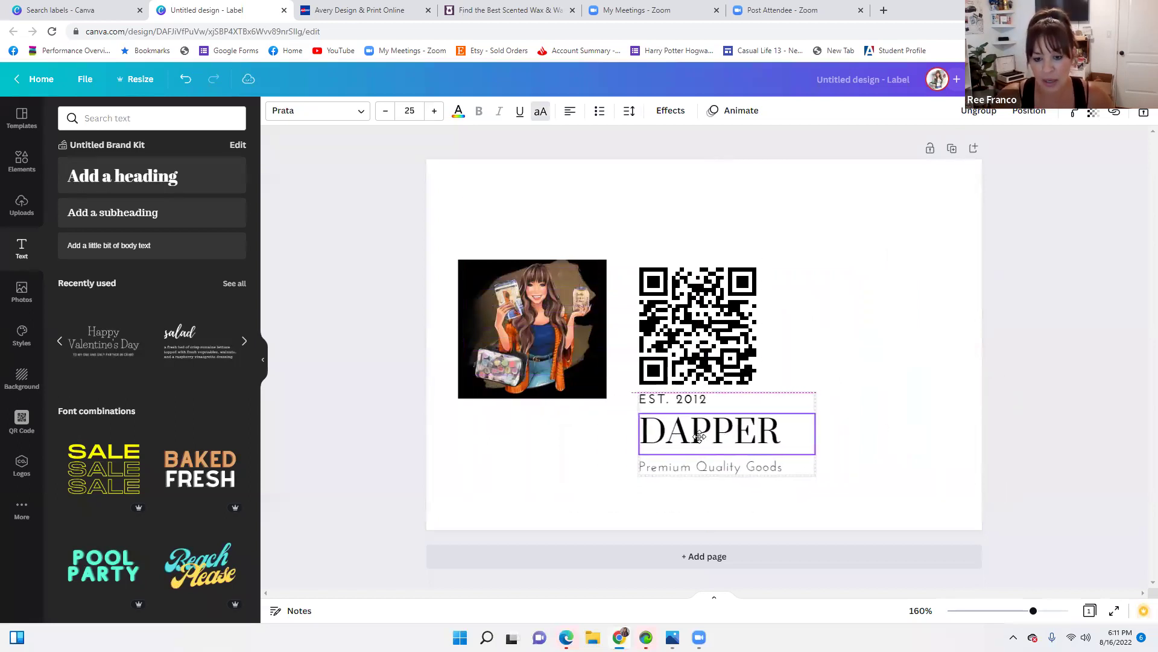
{"action": "double_click", "coordinate": [710, 403]}
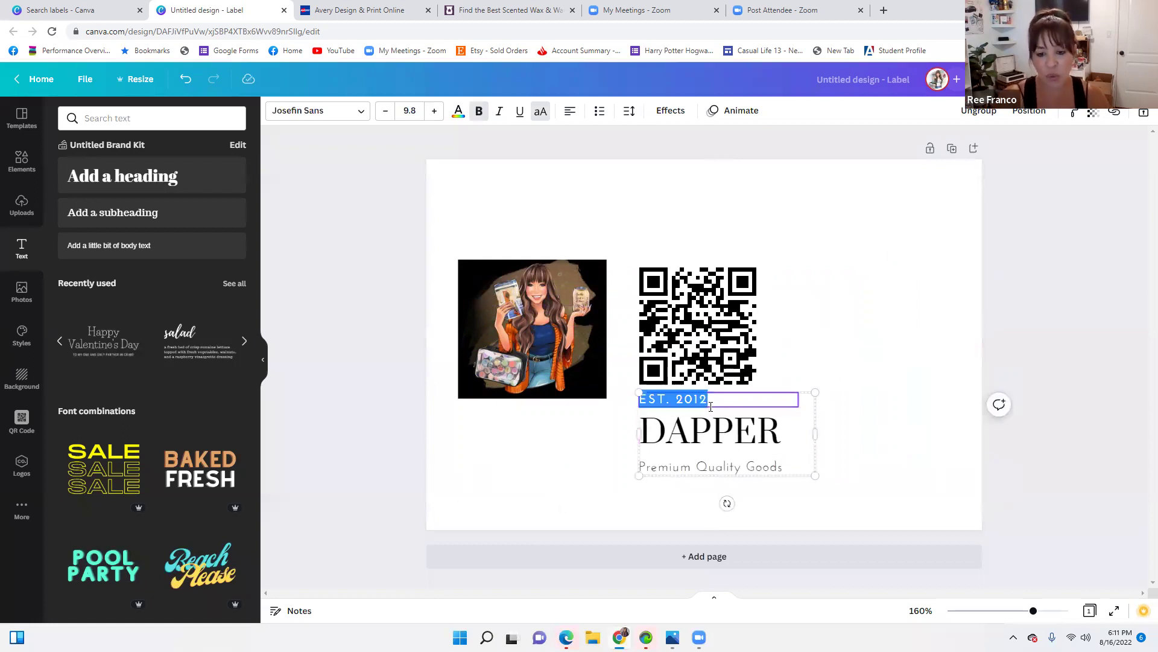
{"action": "key", "text": "BackSpace"}
{"action": "type", "text": "NEED A REFILL?"}
{"action": "key", "text": "Return"}
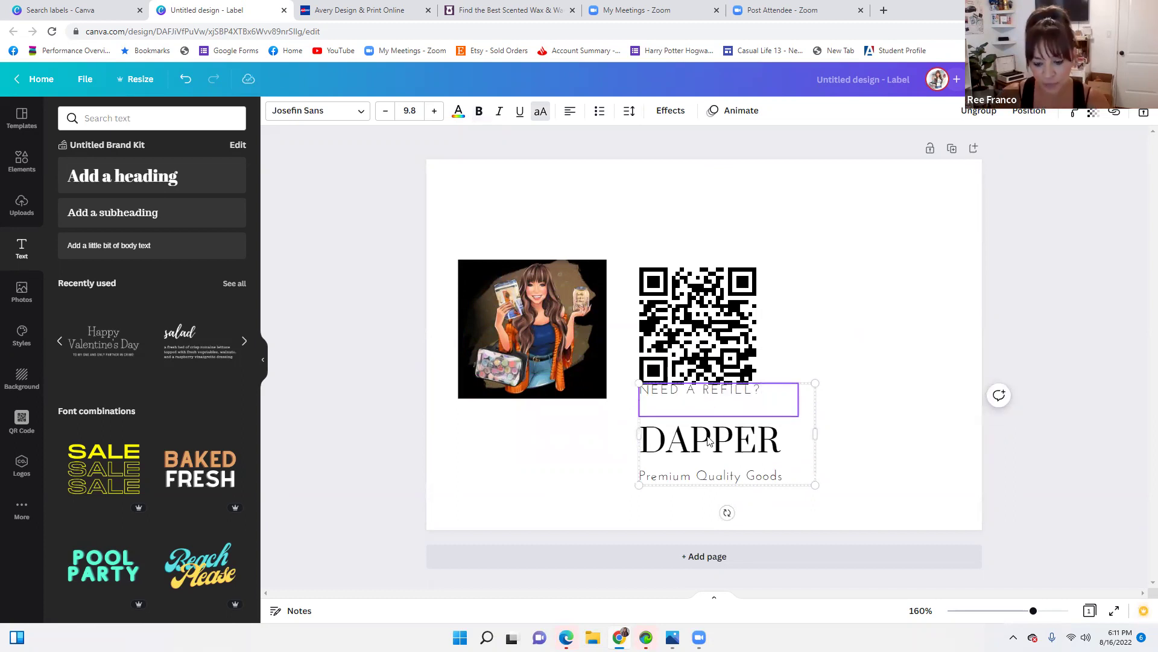
{"action": "key", "text": "BackSpace"}
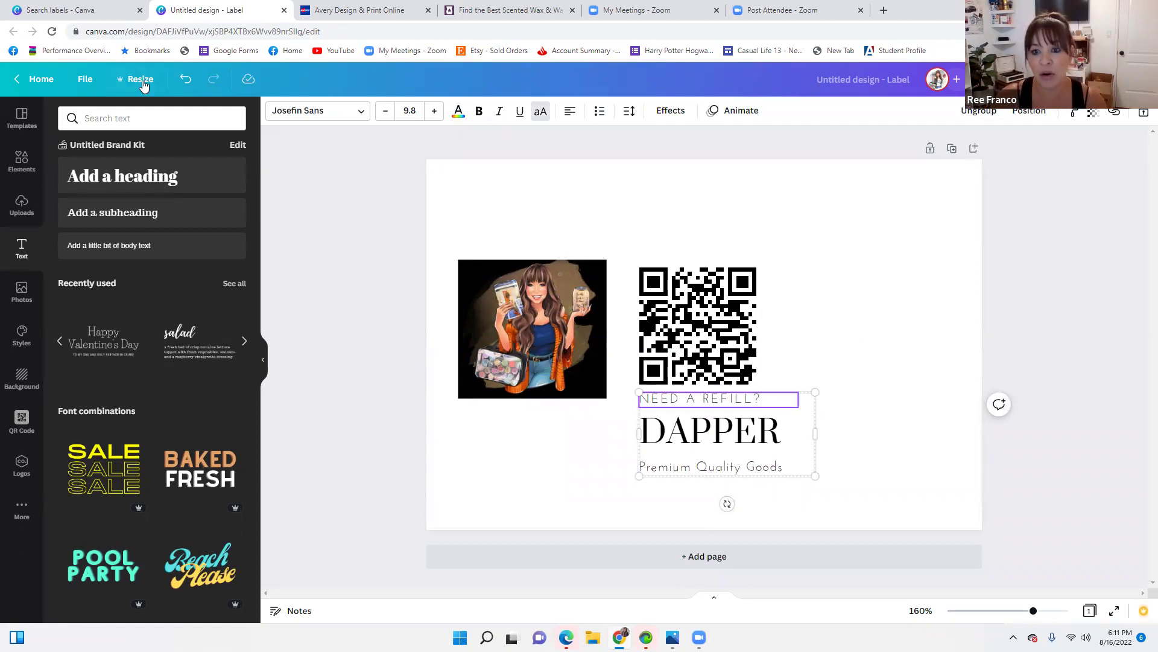
Replace DAPPER with 'TEXT ME' and Premium Quality Goods with the consultant's phone number
{"action": "left_click", "coordinate": [778, 440]}
{"action": "double_click", "coordinate": [779, 439]}
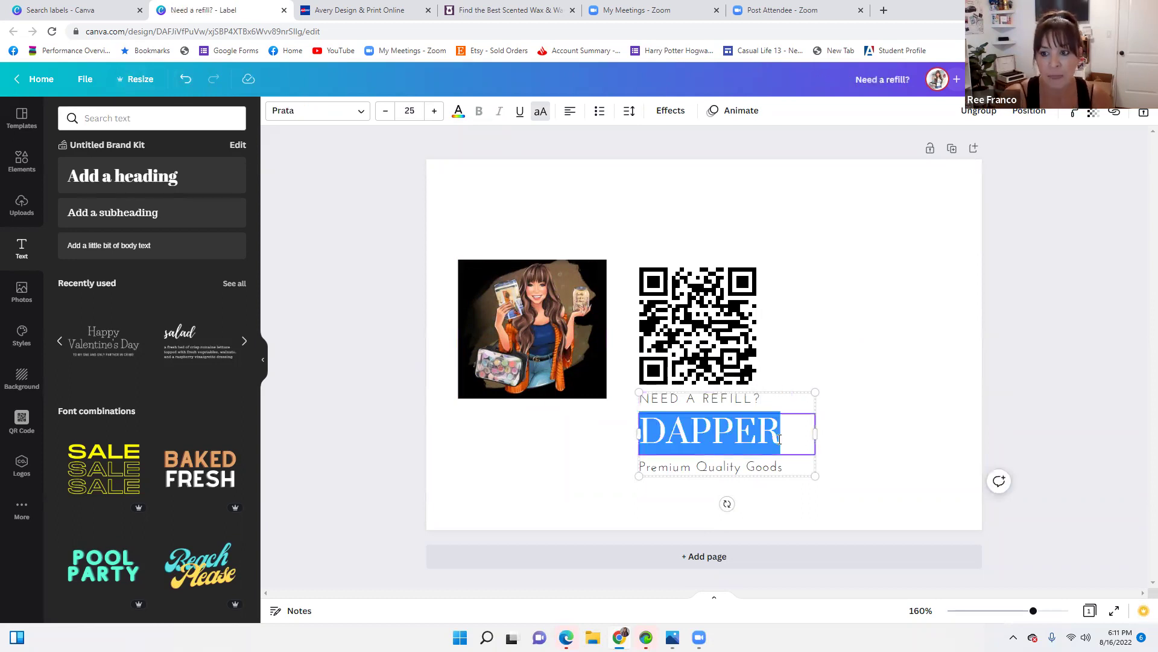
{"action": "key", "text": "BackSpace"}
{"action": "type", "text": "CALOL"}
{"action": "key", "text": "BackSpace"}
{"action": "key", "text": "BackSpace"}
{"action": "key", "text": "BackSpace"}
{"action": "key", "text": "BackSpace"}
{"action": "key", "text": "BackSpace"}
{"action": "type", "text": "TEX"}
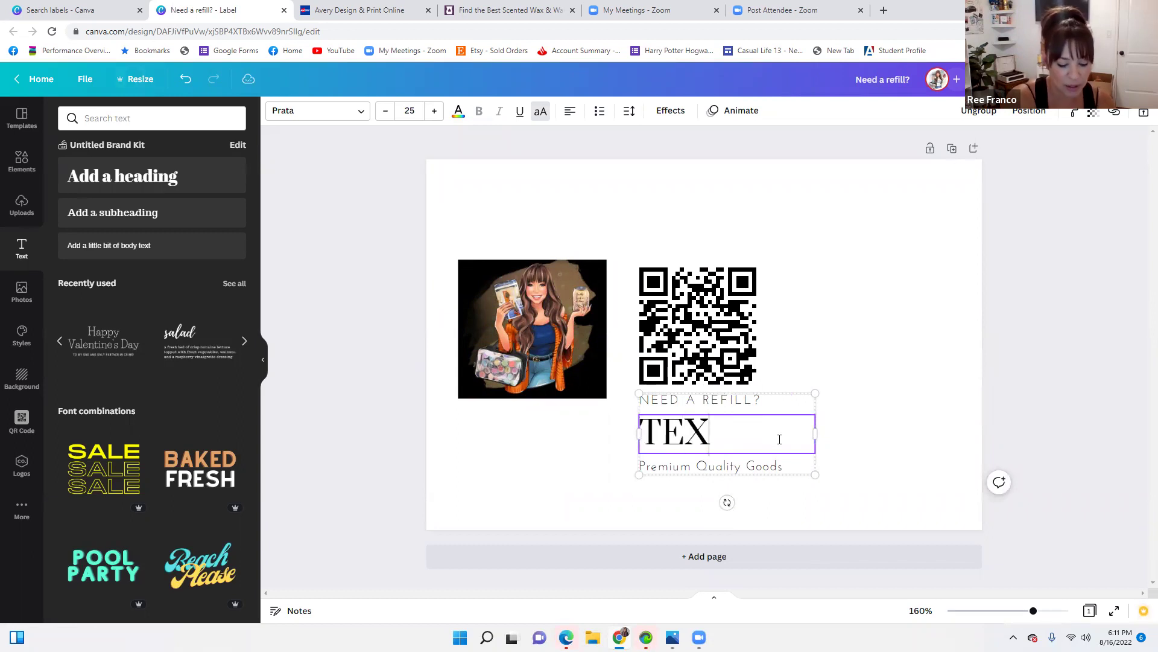
{"action": "type", "text": "T ME"}
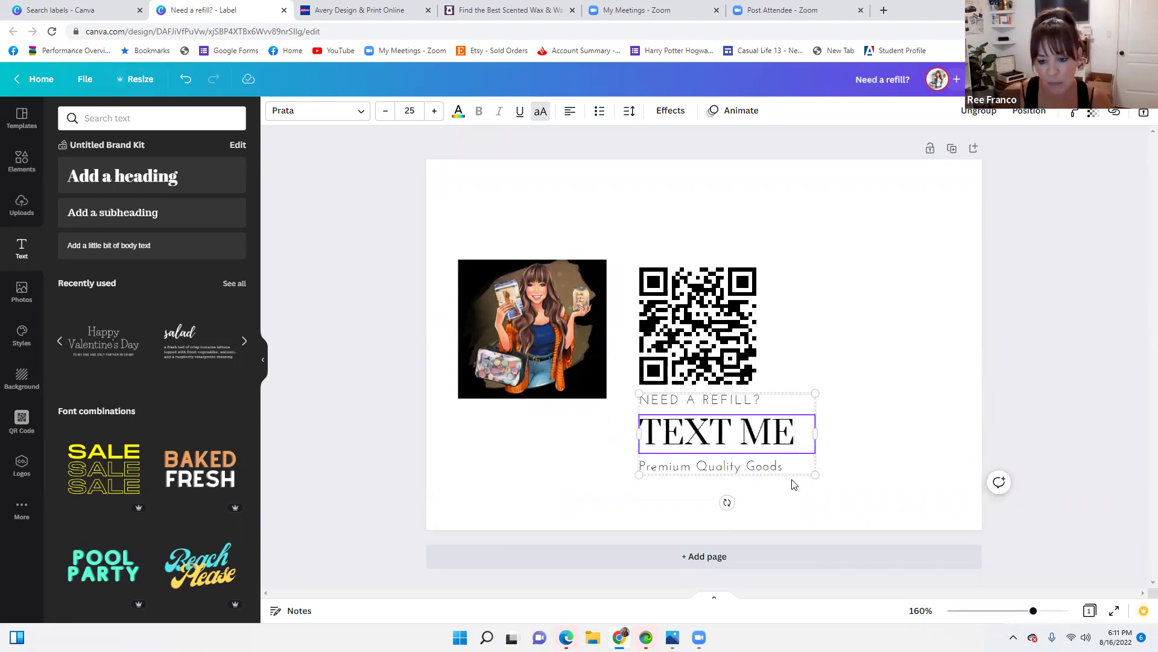
{"action": "left_click", "coordinate": [784, 471]}
{"action": "left_click", "coordinate": [784, 471]}
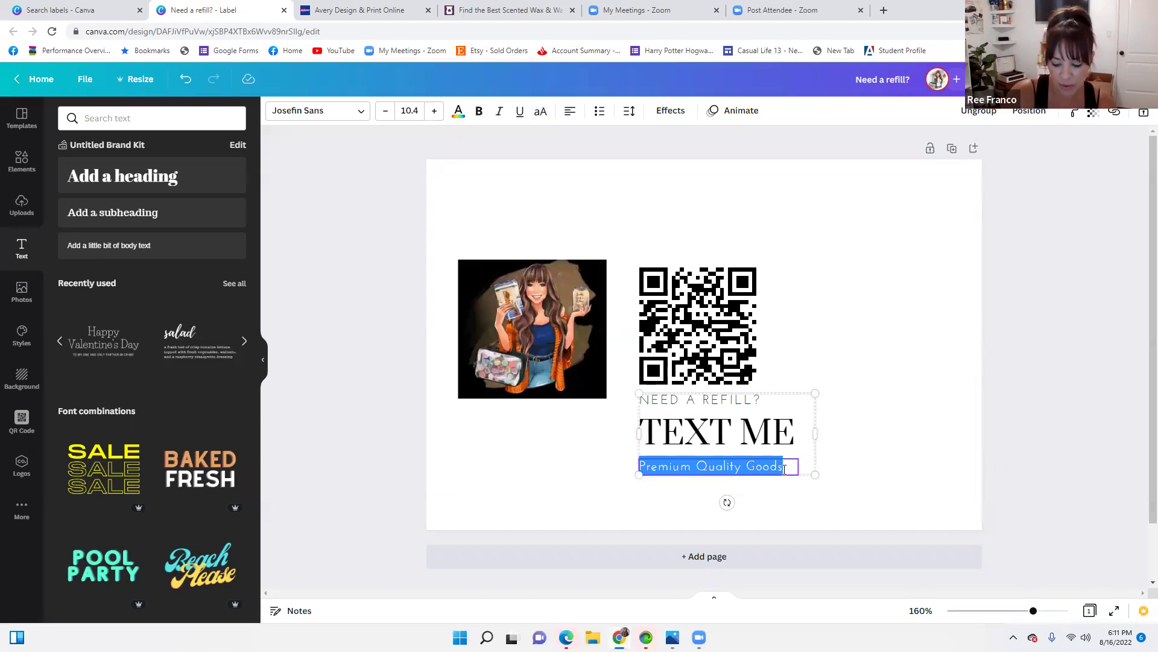
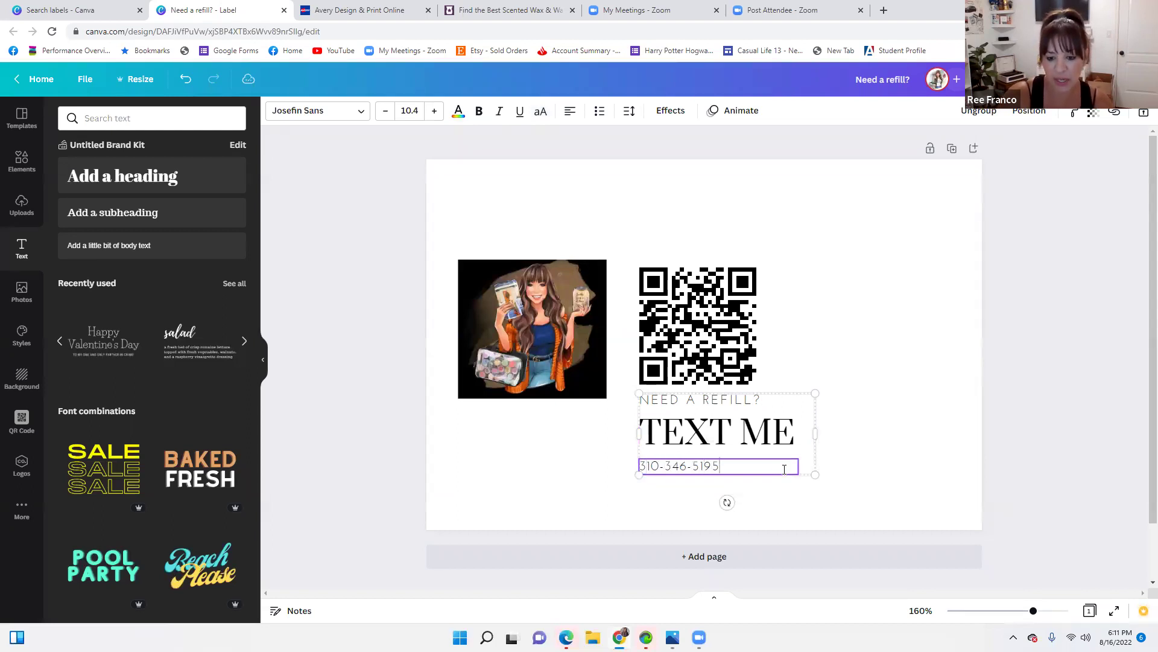
Extend the top line to 'NEED A REFILL? SCAN QR CODE ABOVE OR' and move the text beside the QR code
{"action": "left_click", "coordinate": [767, 402]}
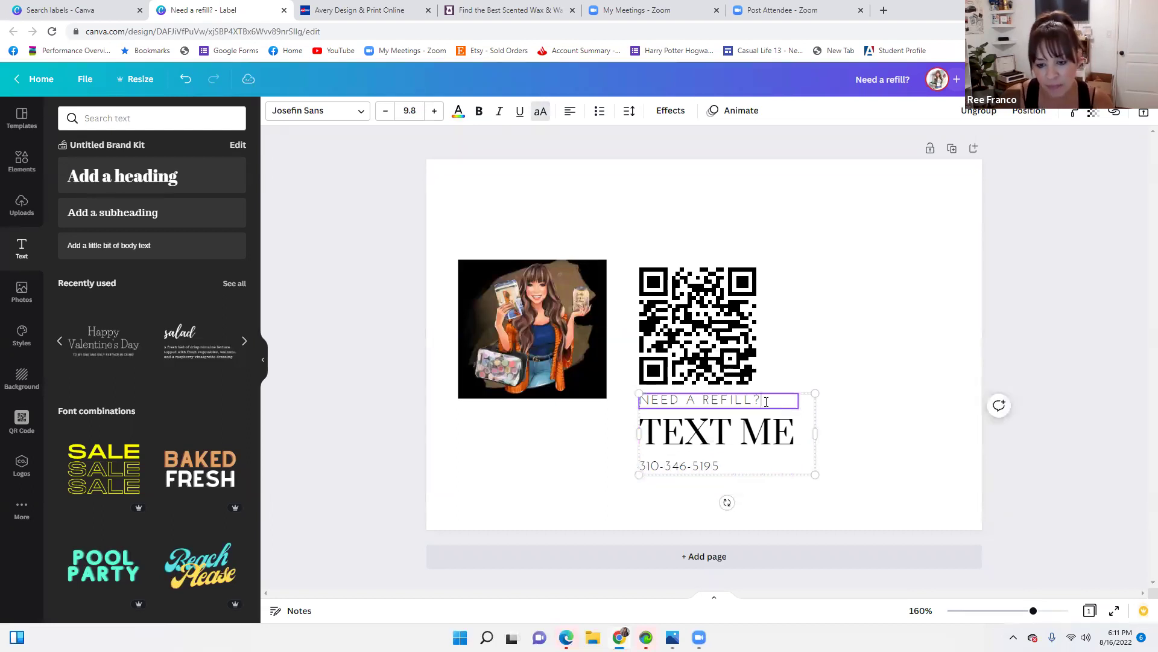
{"action": "type", "text": "N "}
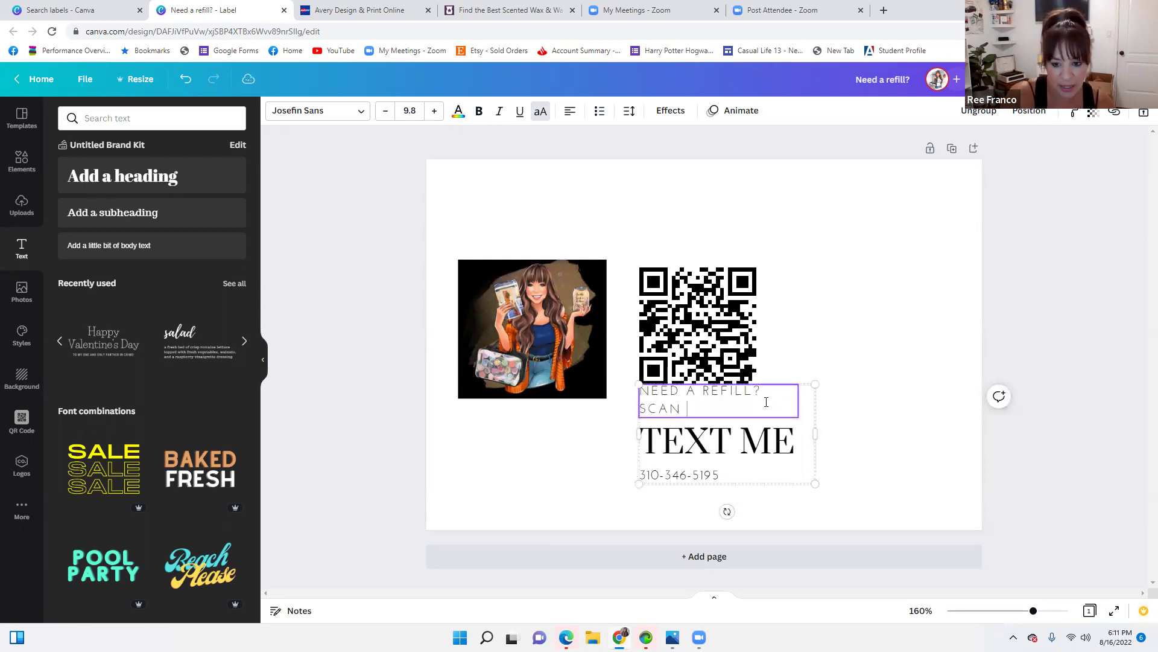
{"action": "type", "text": "QR CODE ABOV EOR"}
{"action": "key", "text": "BackSpace"}
{"action": "key", "text": "BackSpace"}
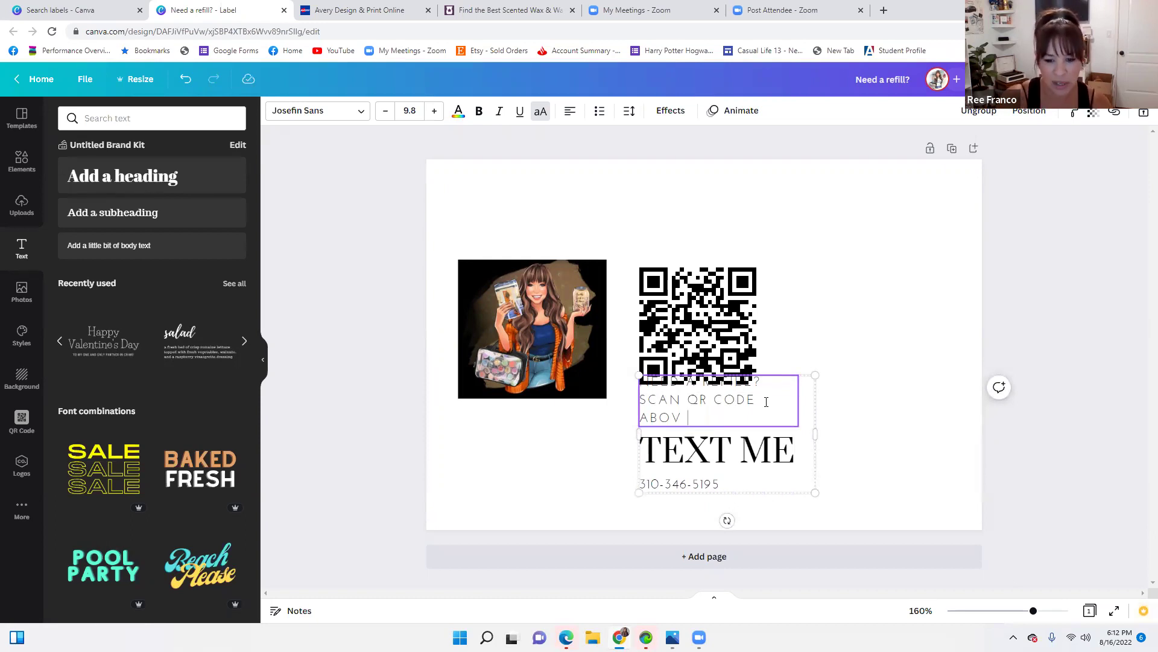
{"action": "type", "text": "E OR"}
{"action": "left_click", "coordinate": [798, 327]}
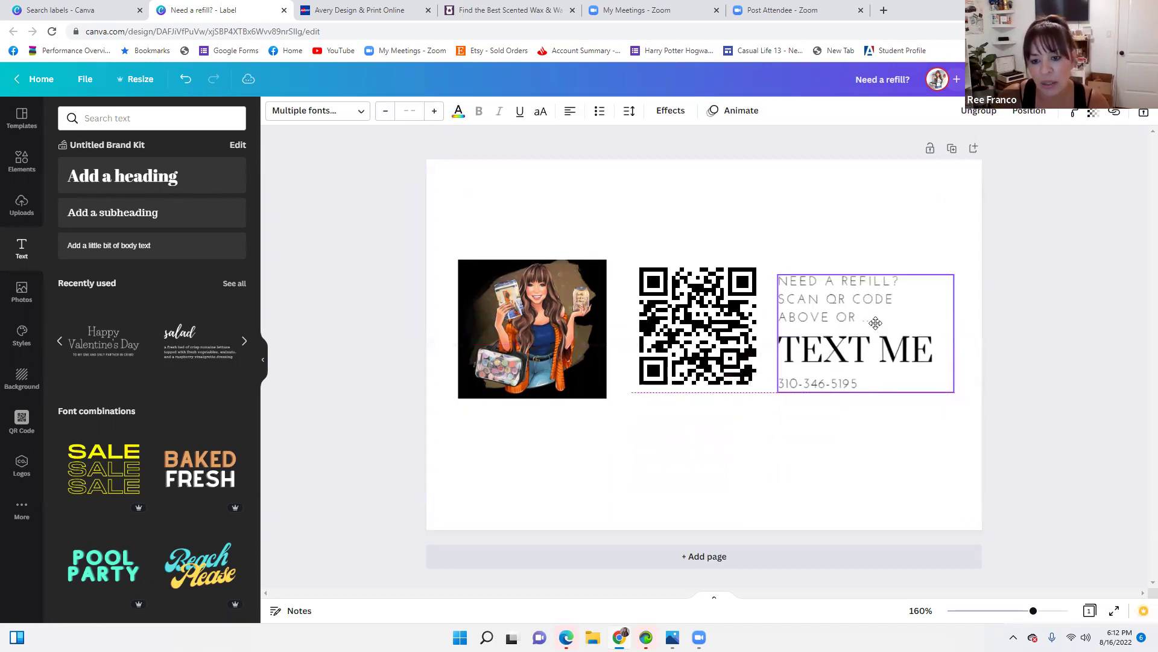
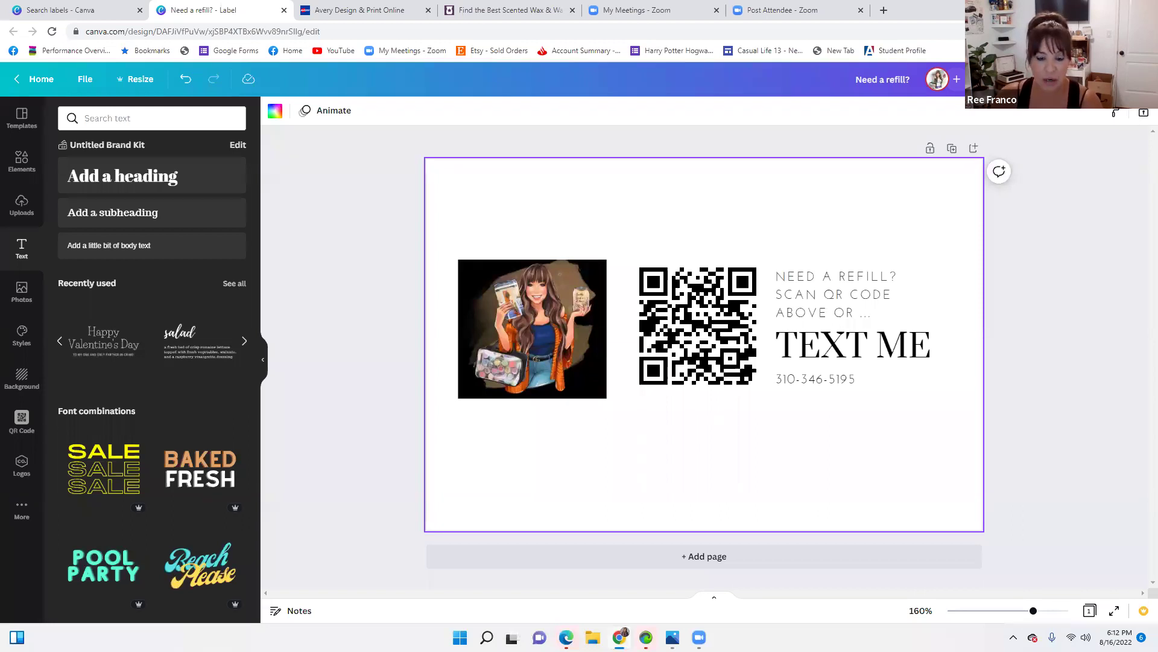
Download the 'Need a refill?' label from Canva as a JPG instead of PDF Print
{"action": "left_click", "coordinate": [1115, 79]}
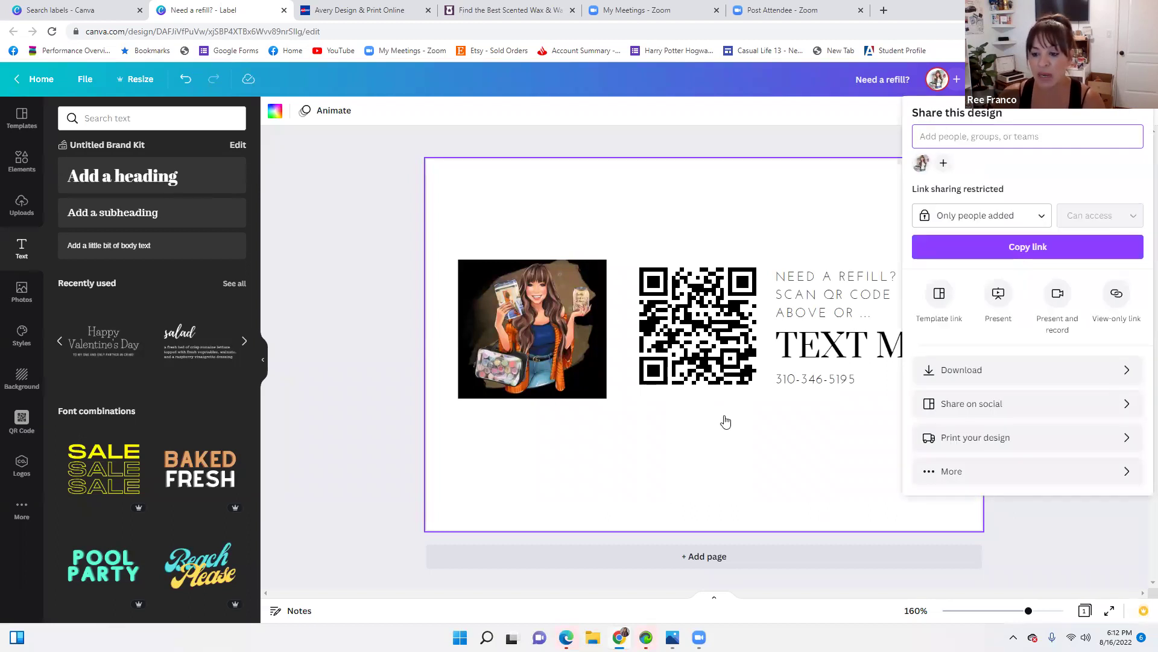
{"action": "left_click", "coordinate": [1125, 371]}
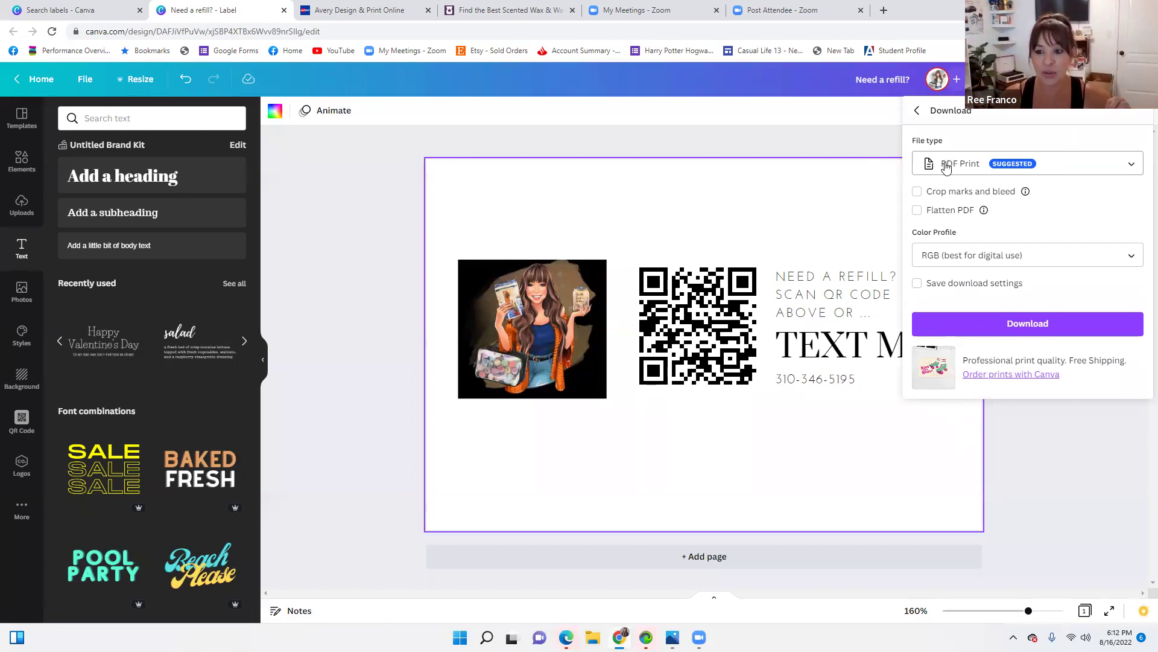
{"action": "left_click", "coordinate": [946, 163]}
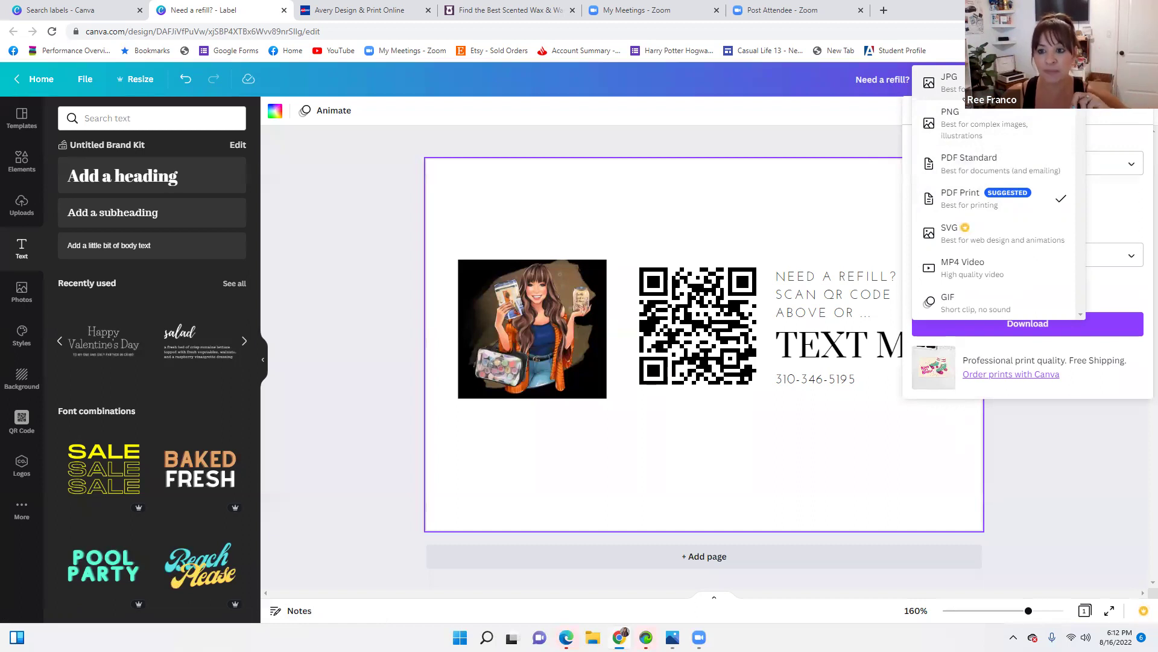
{"action": "left_click", "coordinate": [963, 97]}
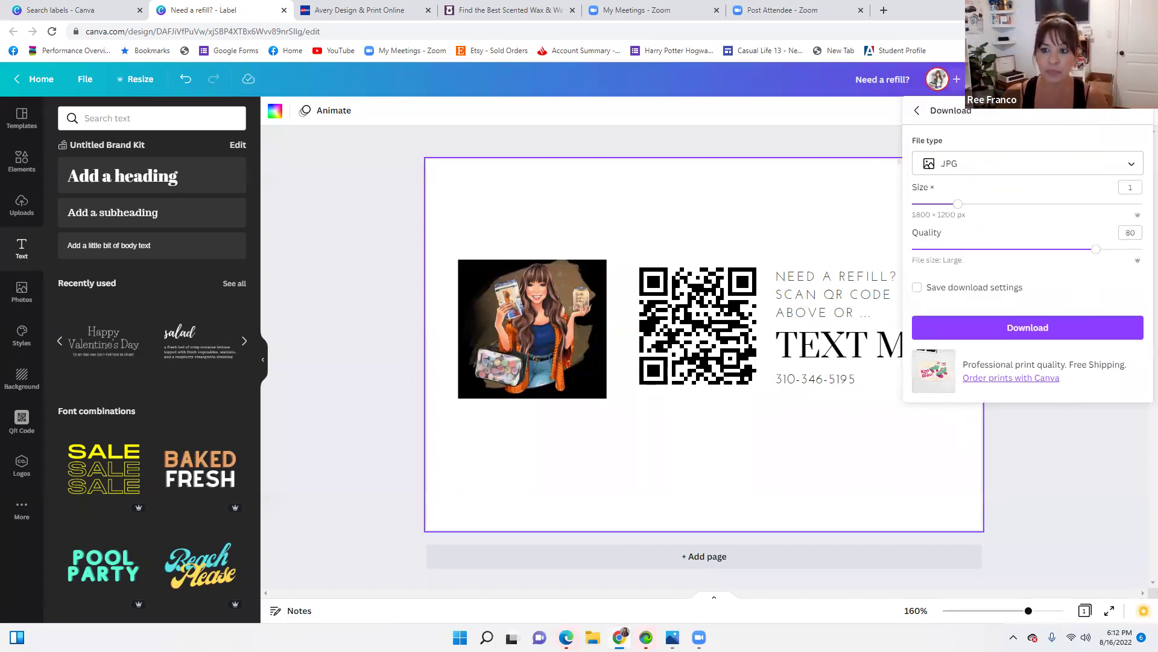
{"action": "left_click", "coordinate": [1030, 327]}
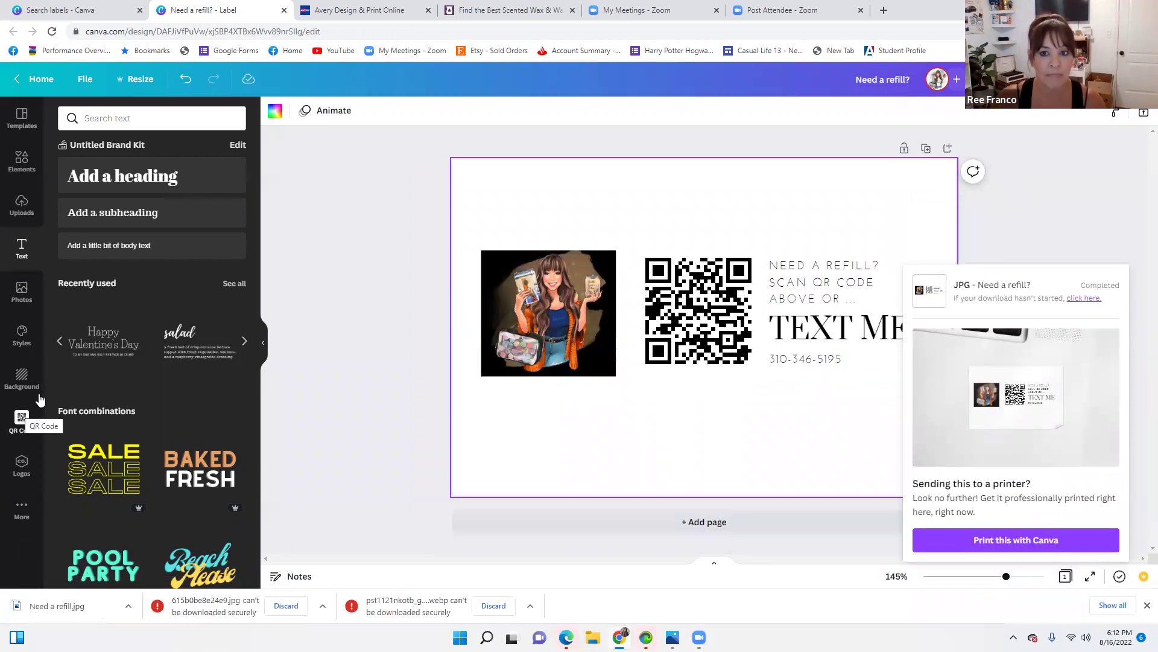
Close the Avery popup and leave the shipping-label sheet for the Projects page
{"action": "left_click", "coordinate": [356, 10]}
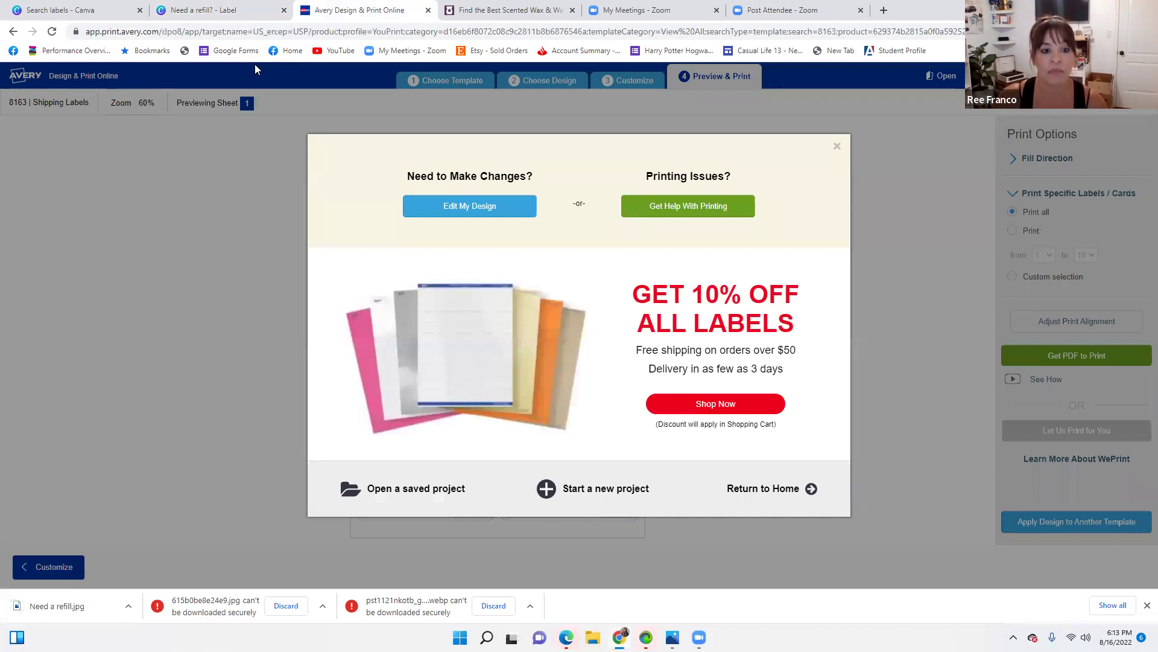
{"action": "left_click", "coordinate": [838, 147]}
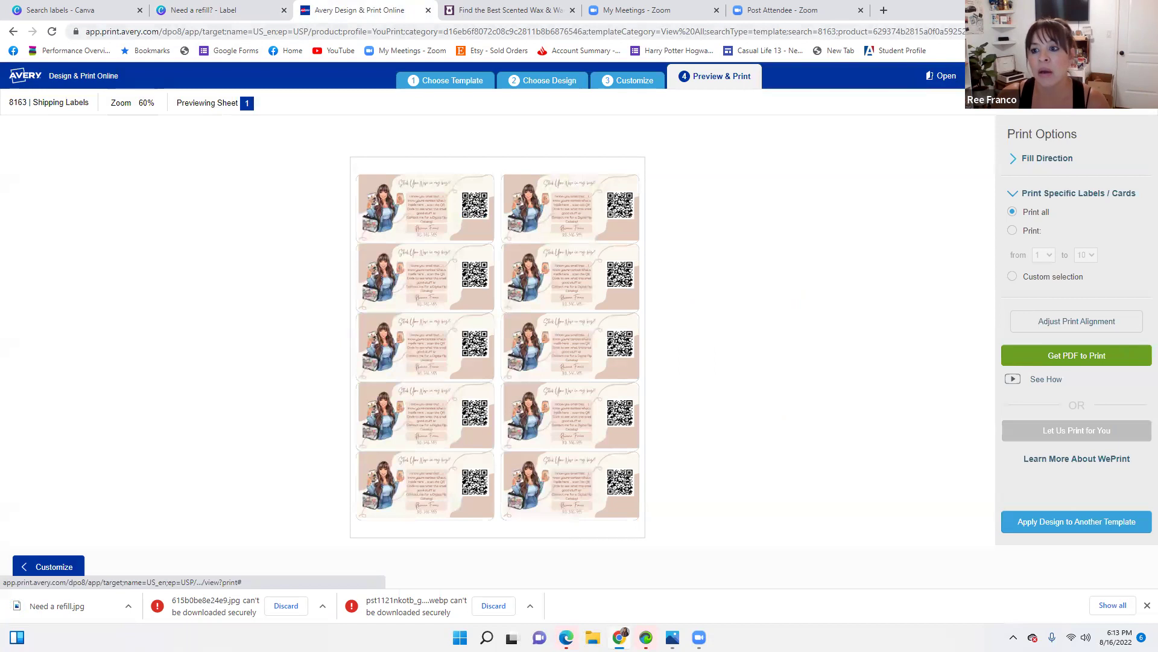
{"action": "left_click", "coordinate": [35, 81]}
{"action": "left_click", "coordinate": [642, 104]}
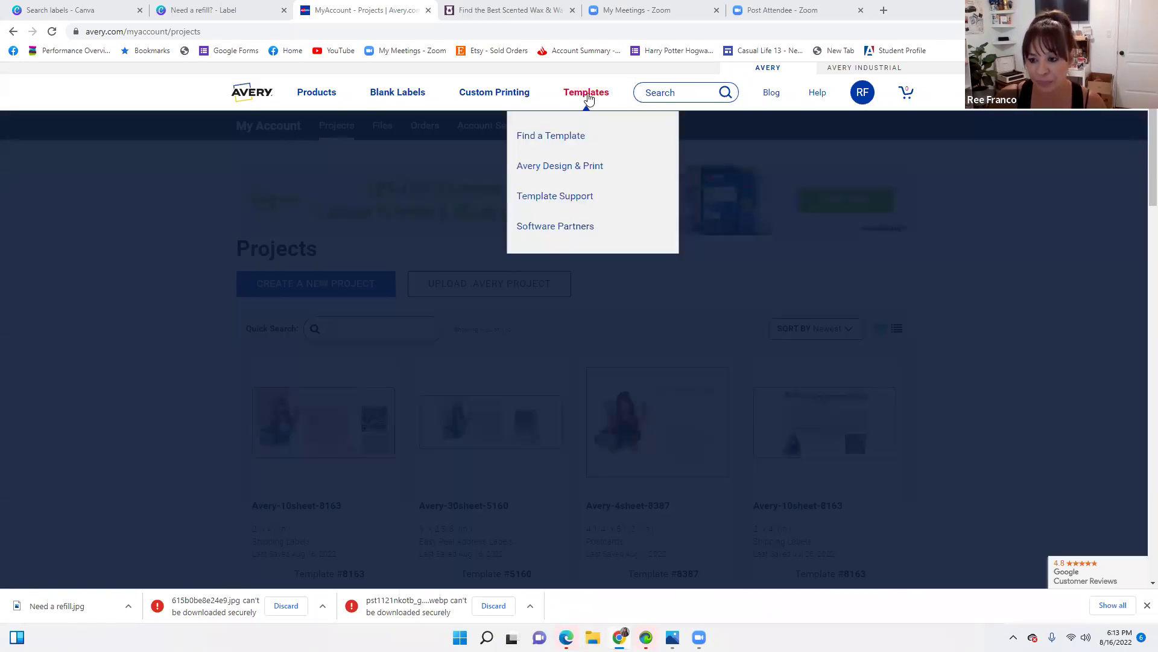
Search Avery's Templates for 8293 to find the High Visibility Round Labels
{"action": "left_click", "coordinate": [587, 94]}
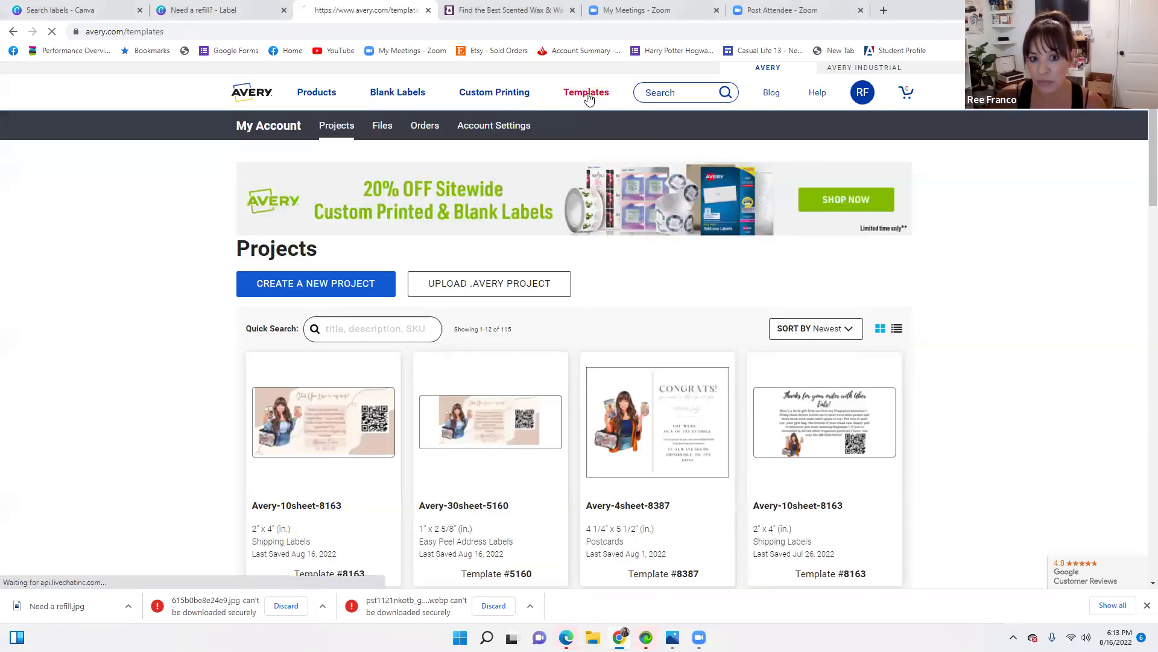
{"action": "mouse_move", "coordinate": [586, 96]}
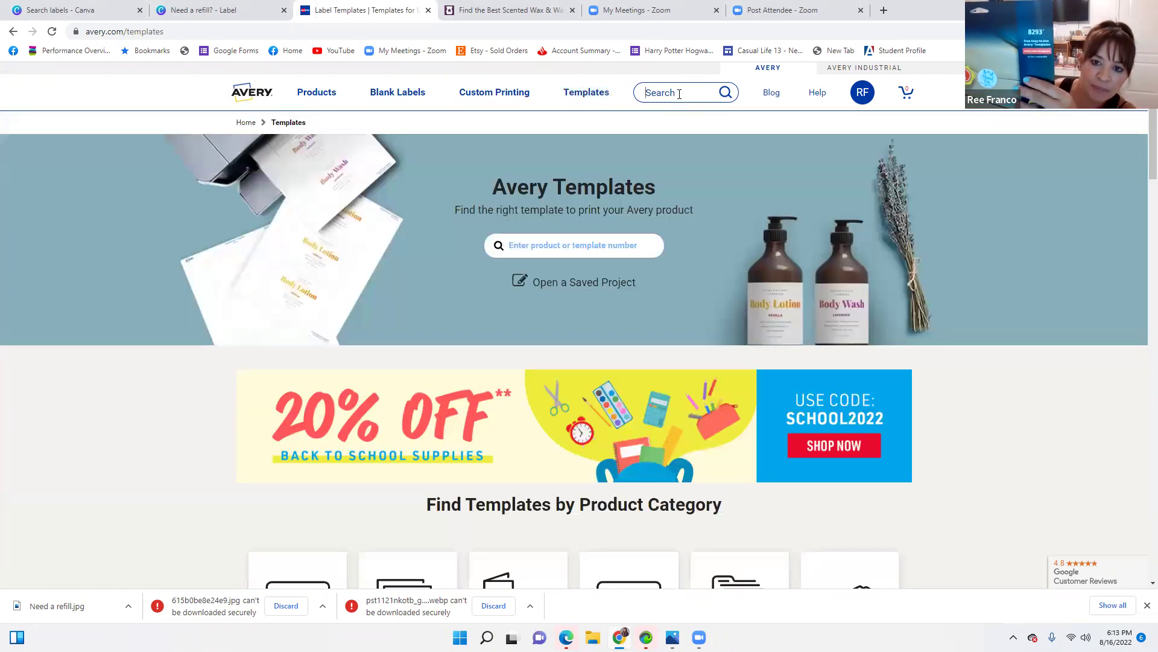
{"action": "left_click", "coordinate": [682, 92]}
{"action": "type", "text": "8293"}
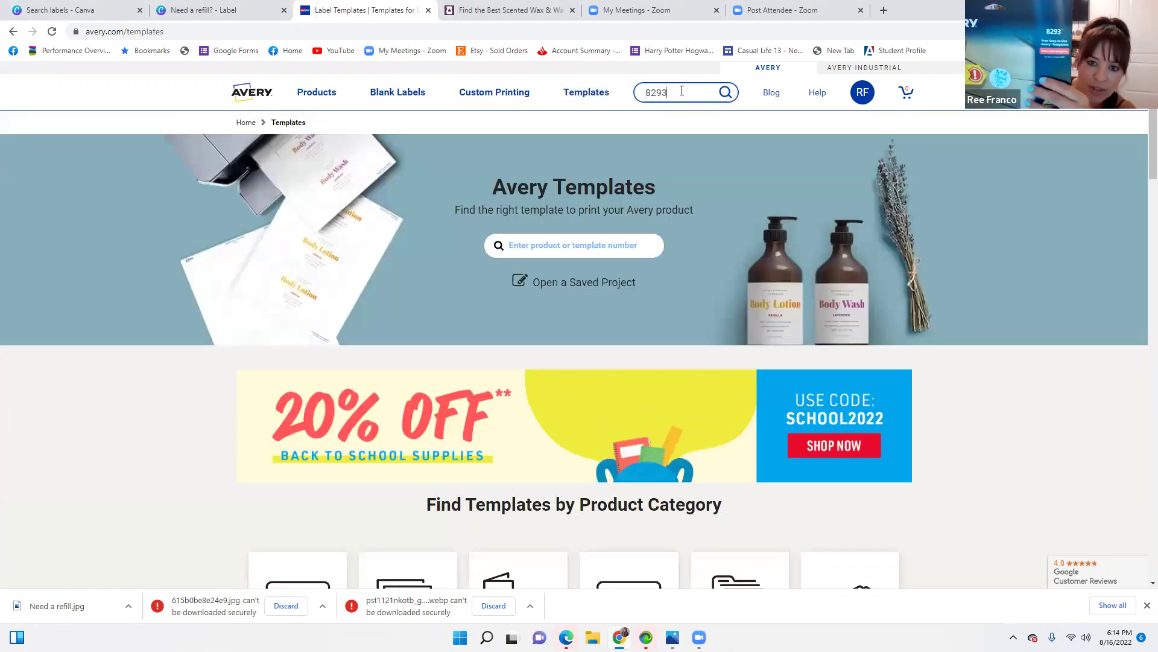
{"action": "key", "text": "Return"}
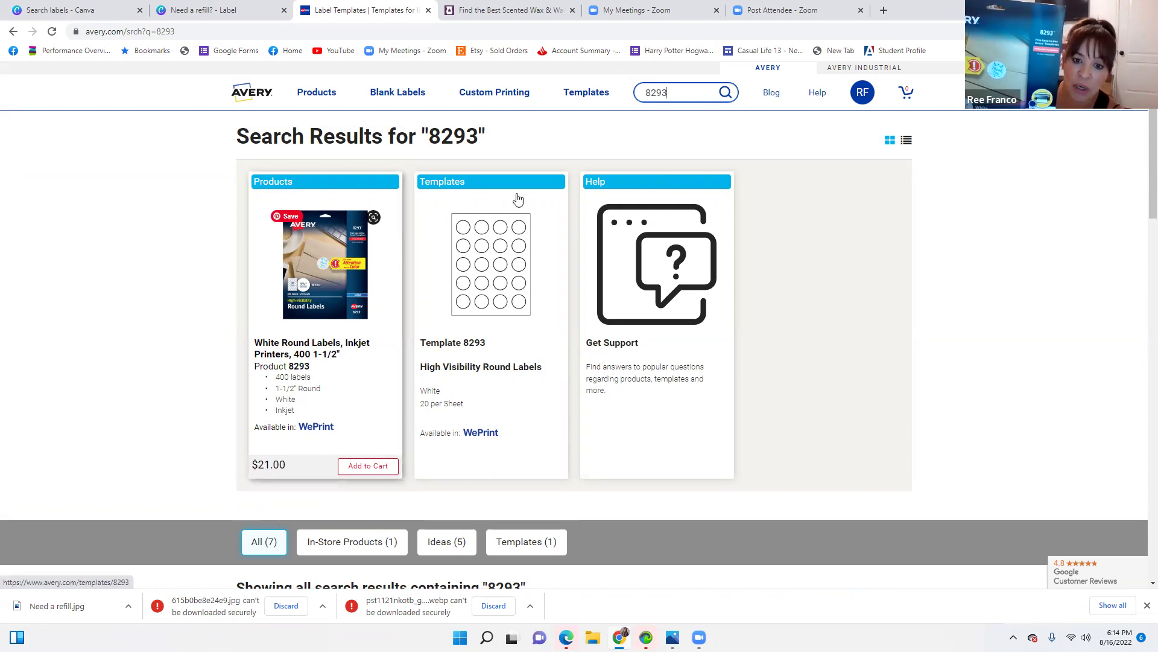
Start designing on Template 8293 and choose the blank top-left round-label design
{"action": "left_click", "coordinate": [481, 258]}
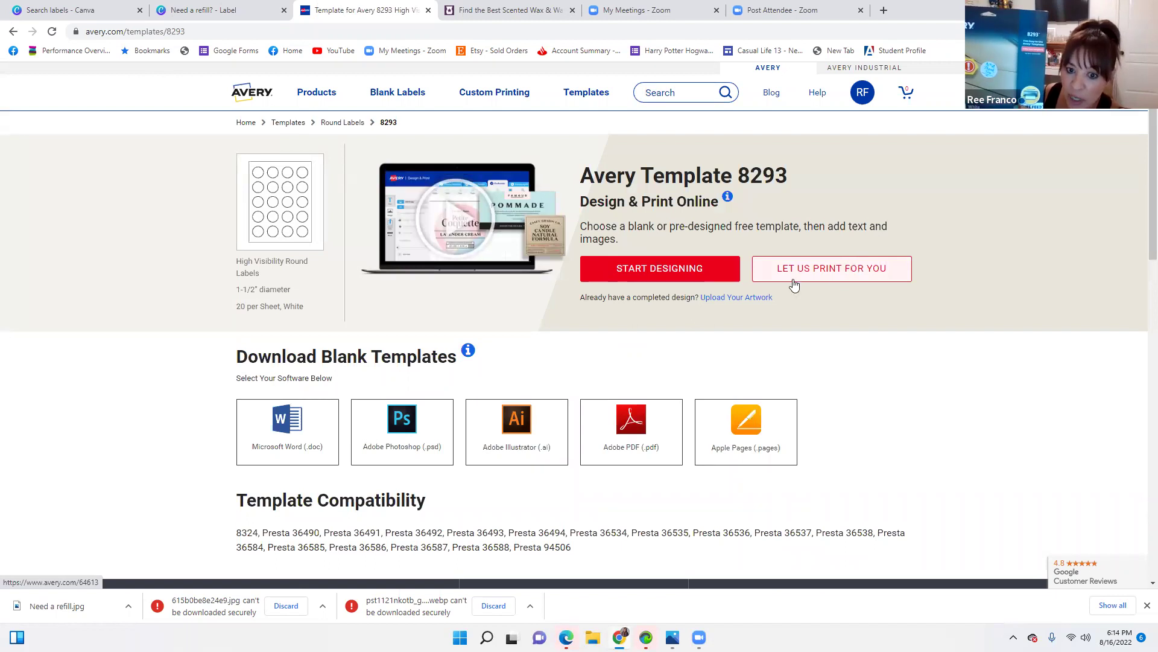
{"action": "left_click", "coordinate": [677, 268]}
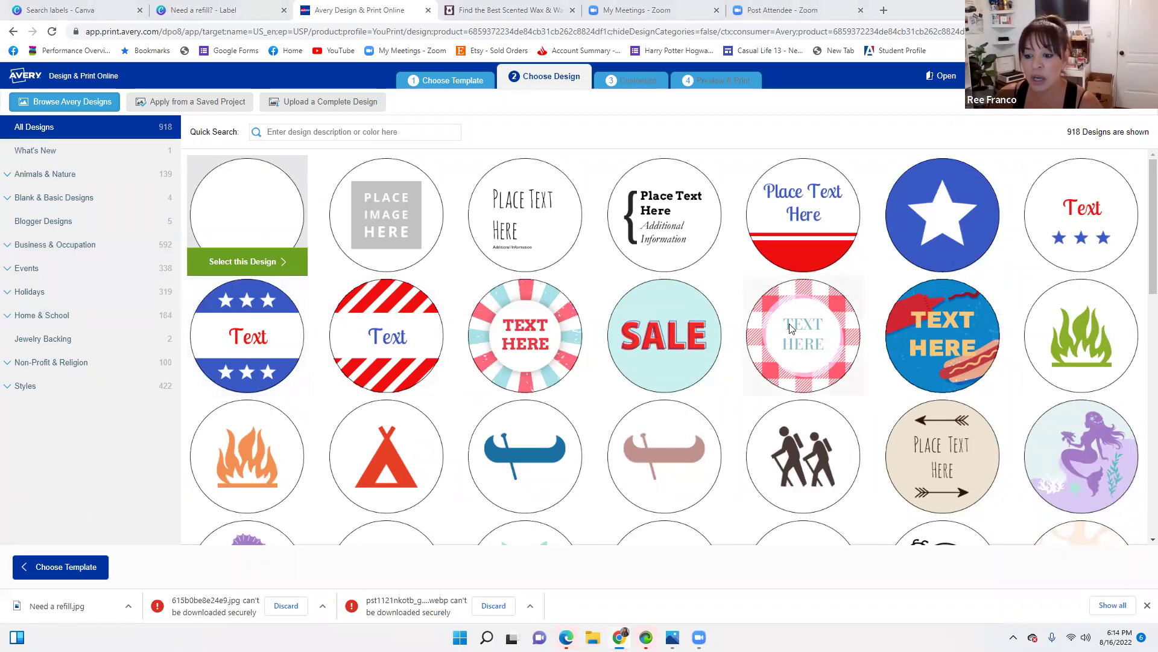
{"action": "scroll", "coordinate": [856, 404], "scroll_direction": "down", "scroll_amount": 3}
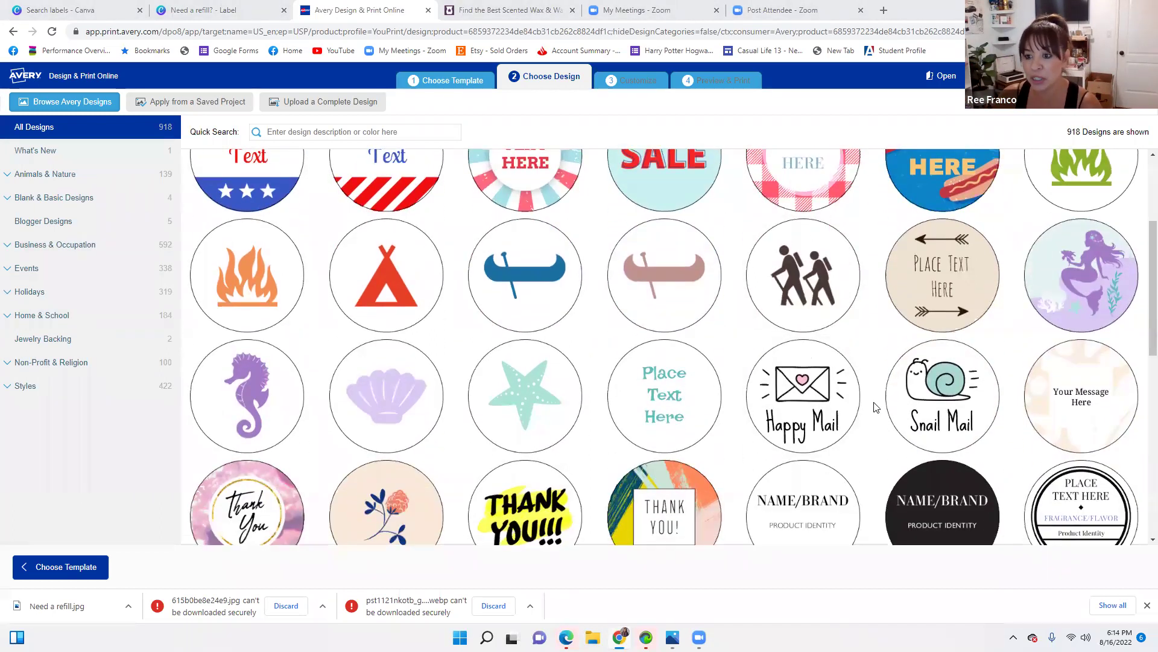
{"action": "scroll", "coordinate": [876, 407], "scroll_direction": "down", "scroll_amount": 3}
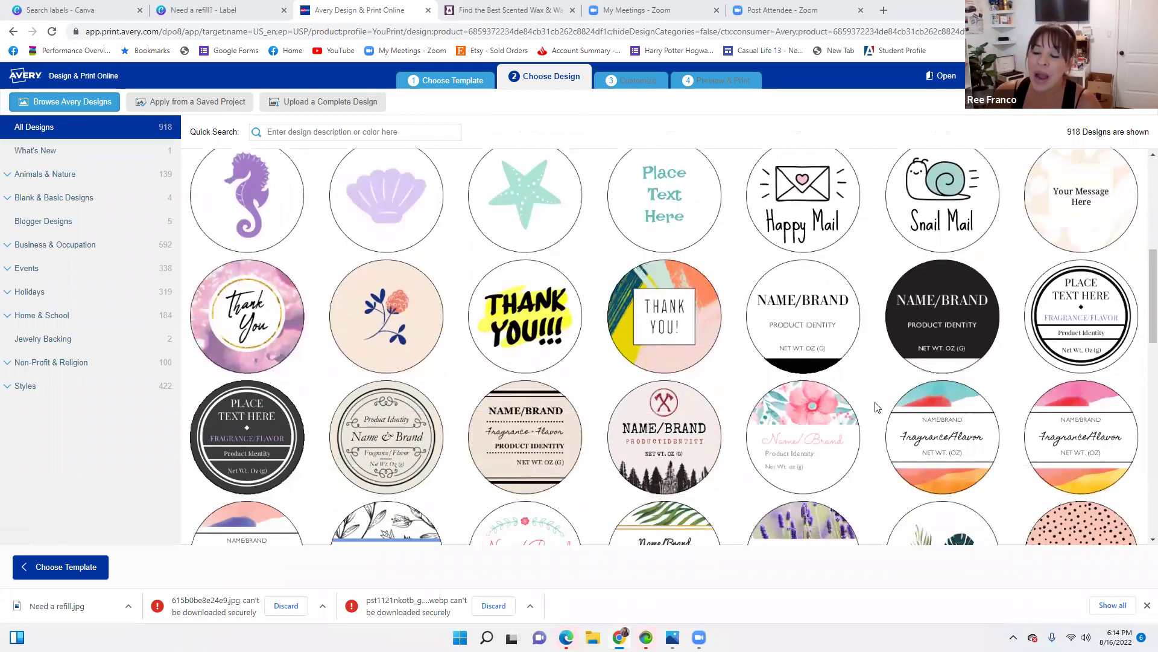
{"action": "scroll", "coordinate": [876, 408], "scroll_direction": "down", "scroll_amount": 1}
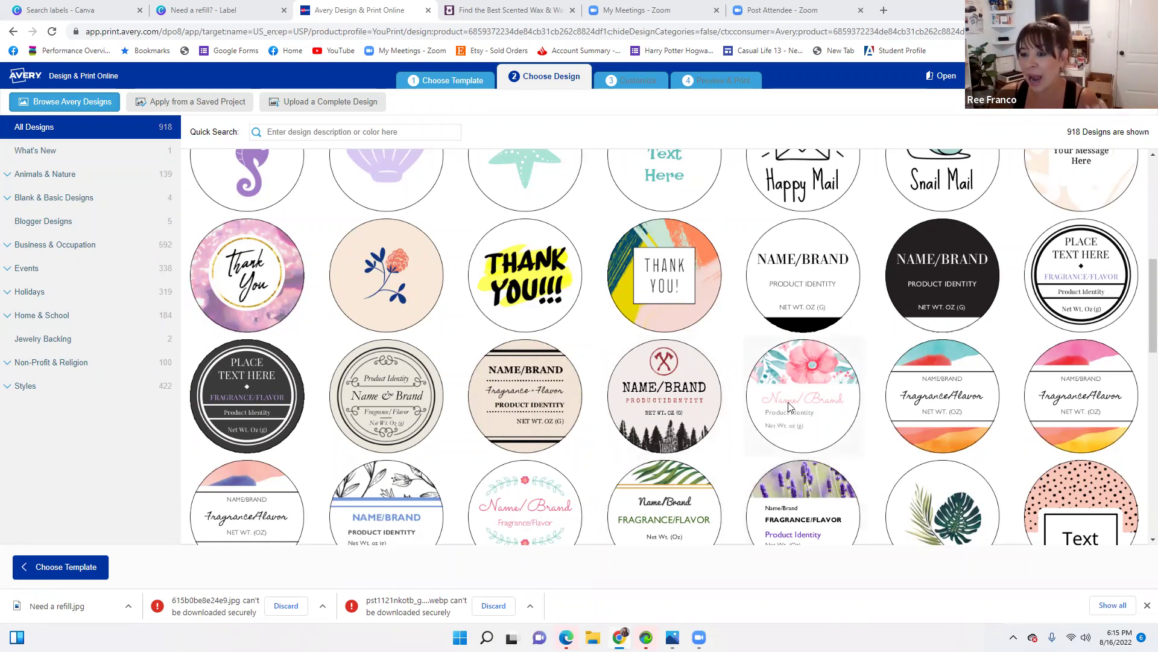
{"action": "scroll", "coordinate": [789, 406], "scroll_direction": "up", "scroll_amount": 5}
{"action": "scroll", "coordinate": [770, 388], "scroll_direction": "down", "scroll_amount": 2}
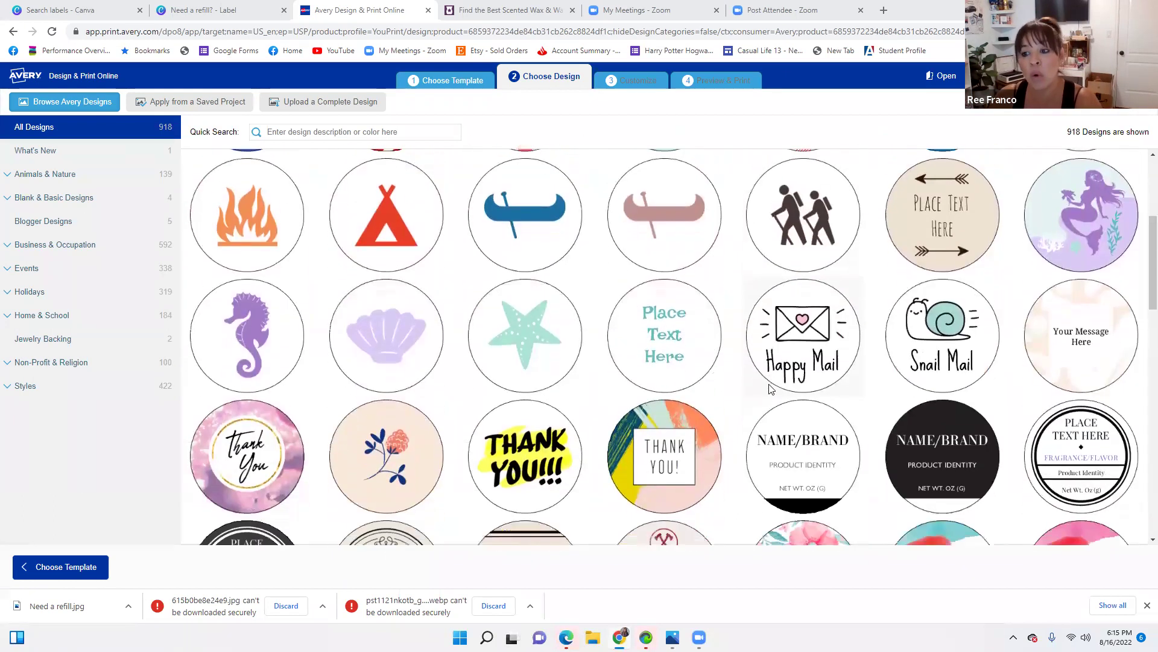
{"action": "scroll", "coordinate": [770, 388], "scroll_direction": "down", "scroll_amount": 3}
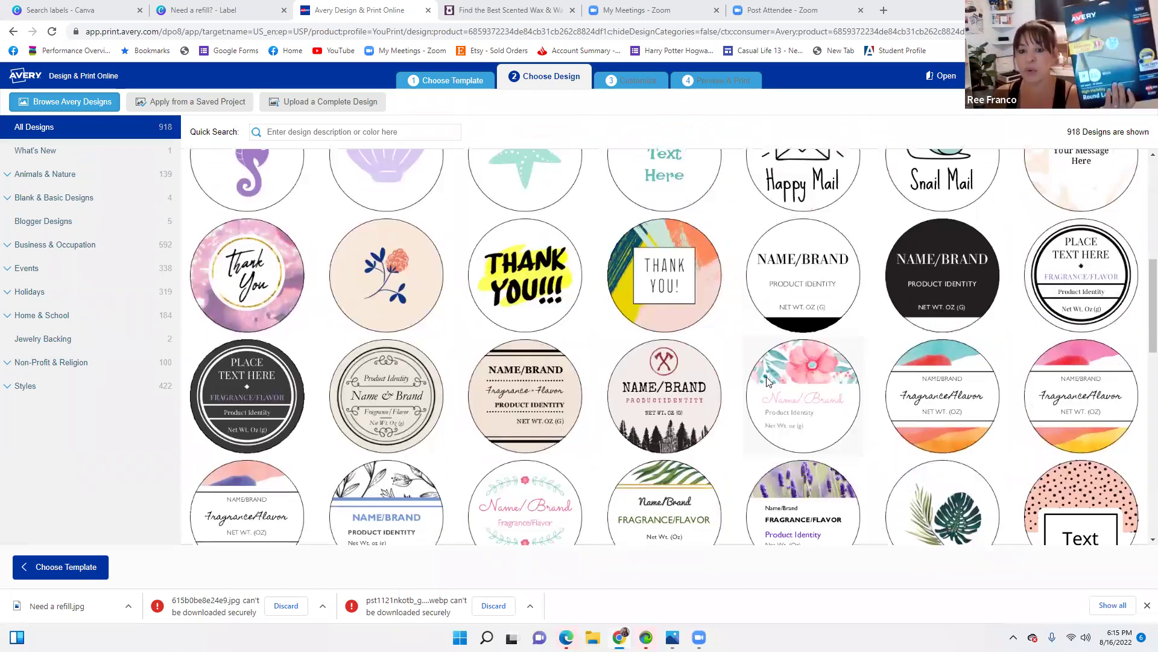
{"action": "scroll", "coordinate": [740, 385], "scroll_direction": "down", "scroll_amount": 1}
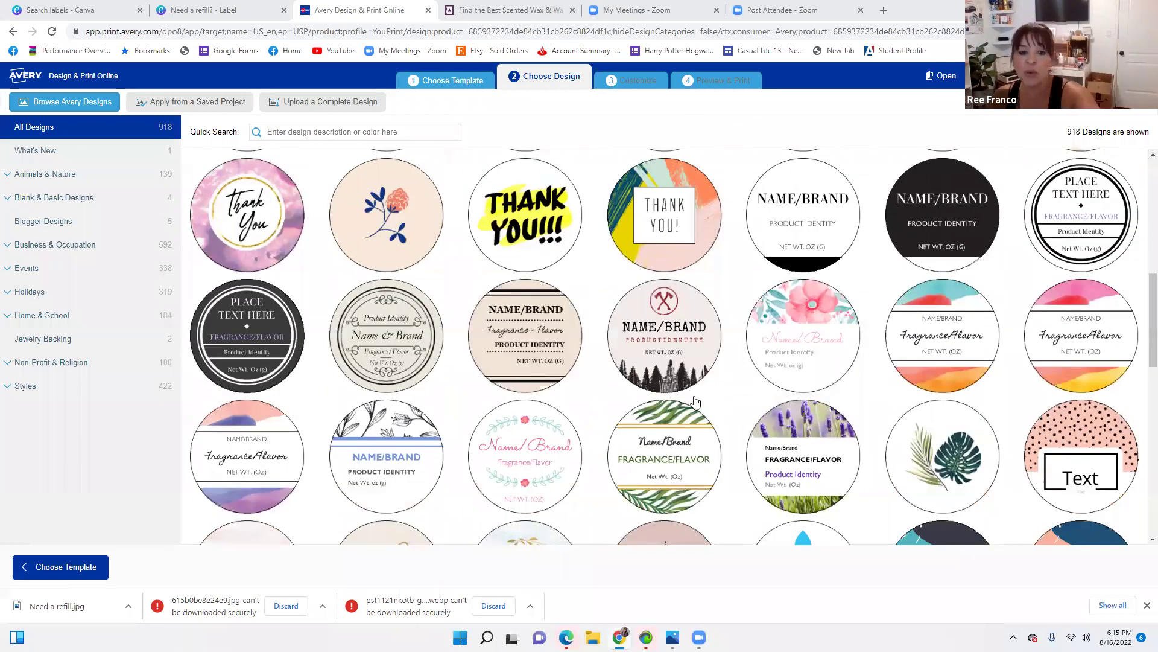
{"action": "scroll", "coordinate": [732, 326], "scroll_direction": "up", "scroll_amount": 8}
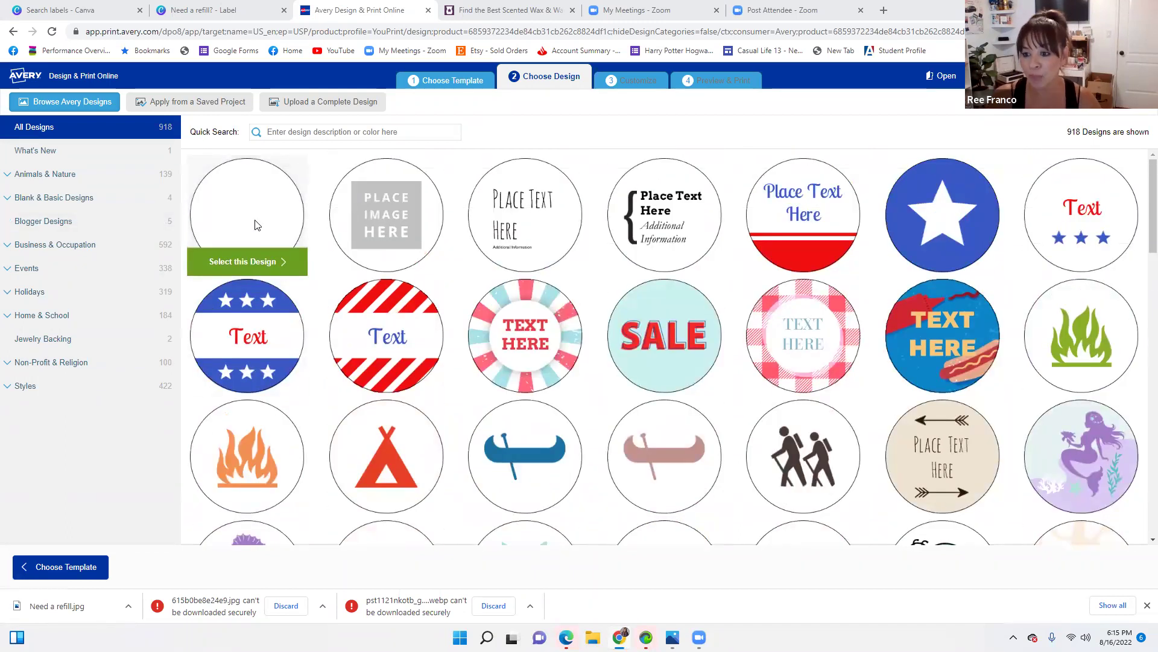
{"action": "left_click", "coordinate": [246, 262]}
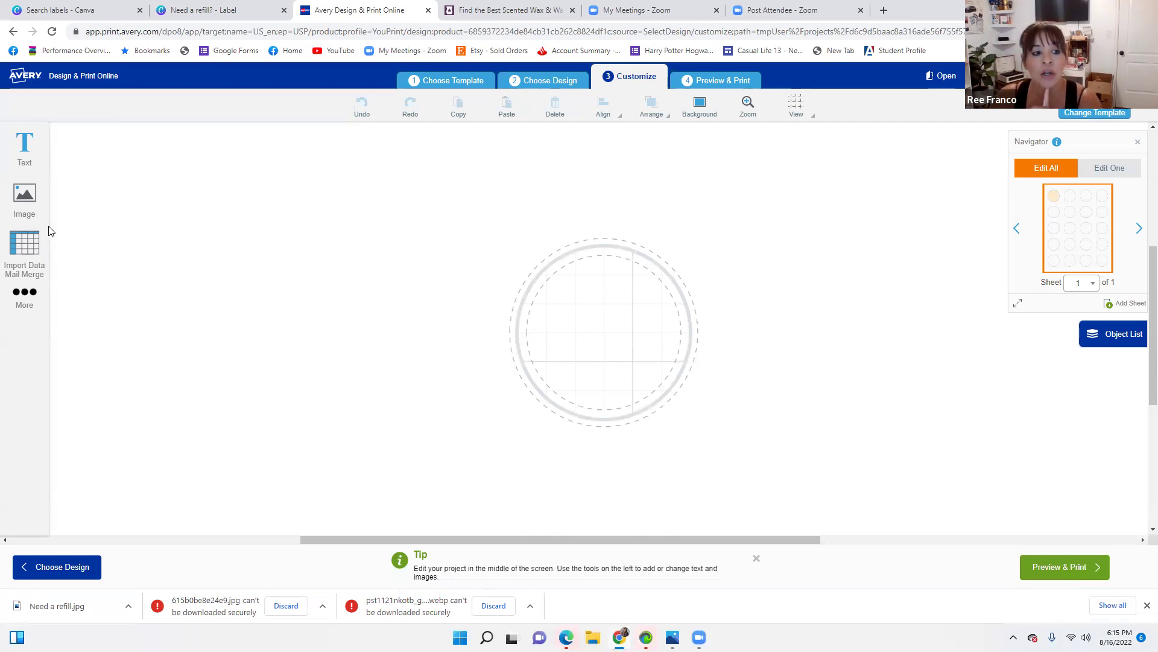
Upload the 'Need a refill' JPG from the Downloads folder onto the round label
{"action": "left_click", "coordinate": [27, 201]}
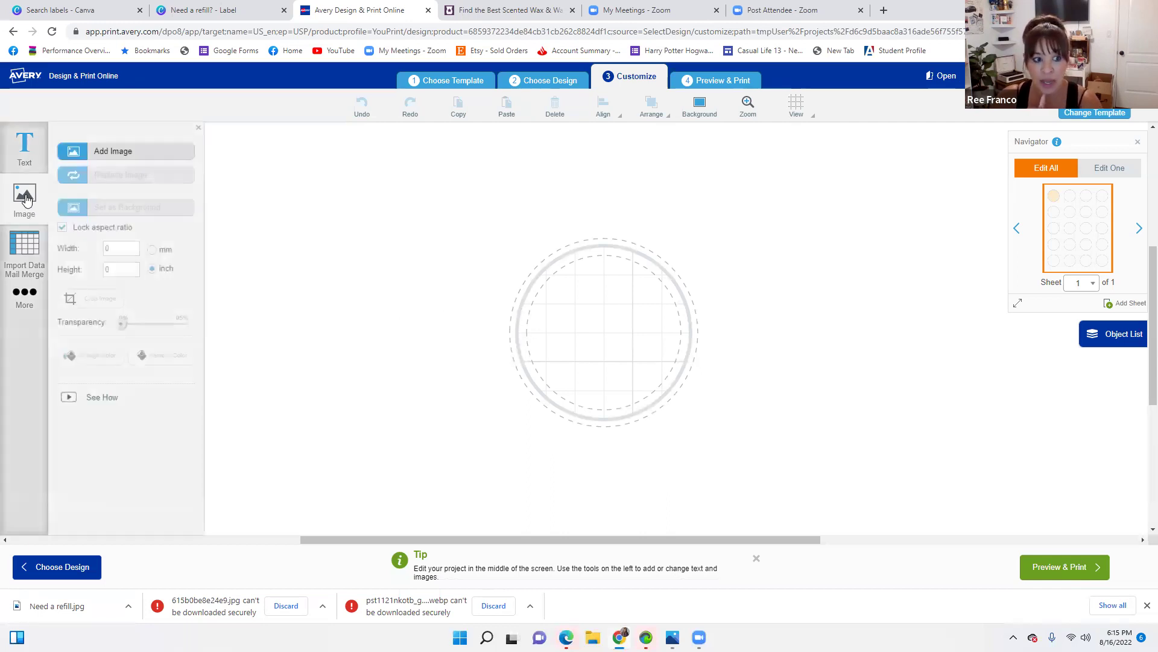
{"action": "left_click", "coordinate": [117, 150]}
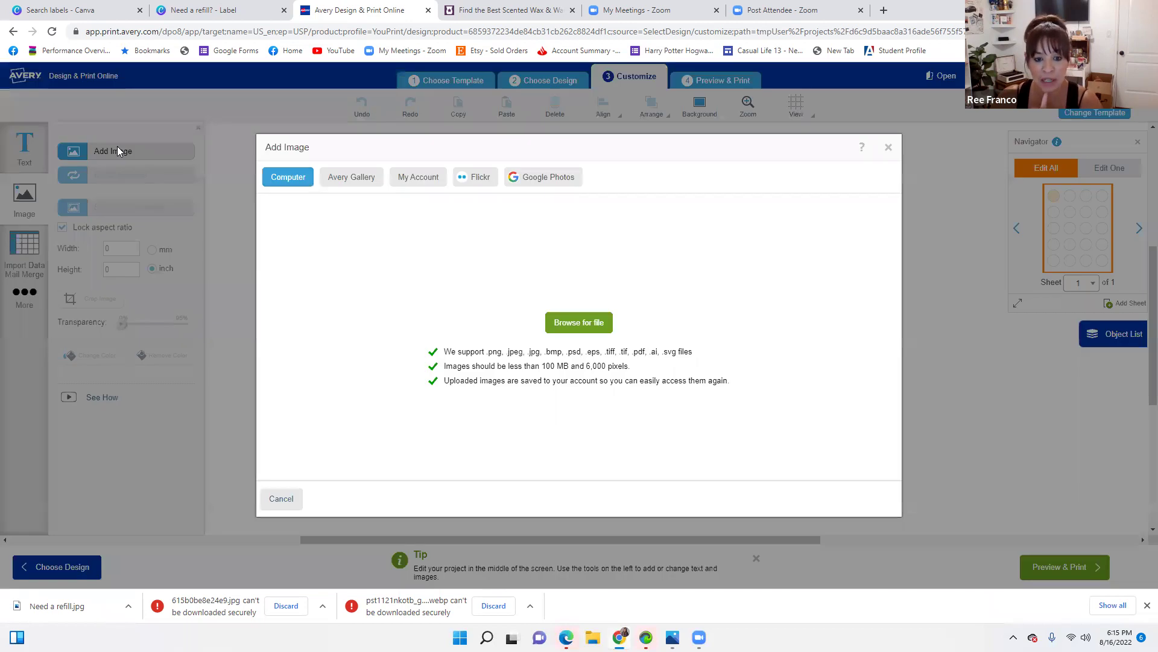
{"action": "left_click", "coordinate": [593, 322]}
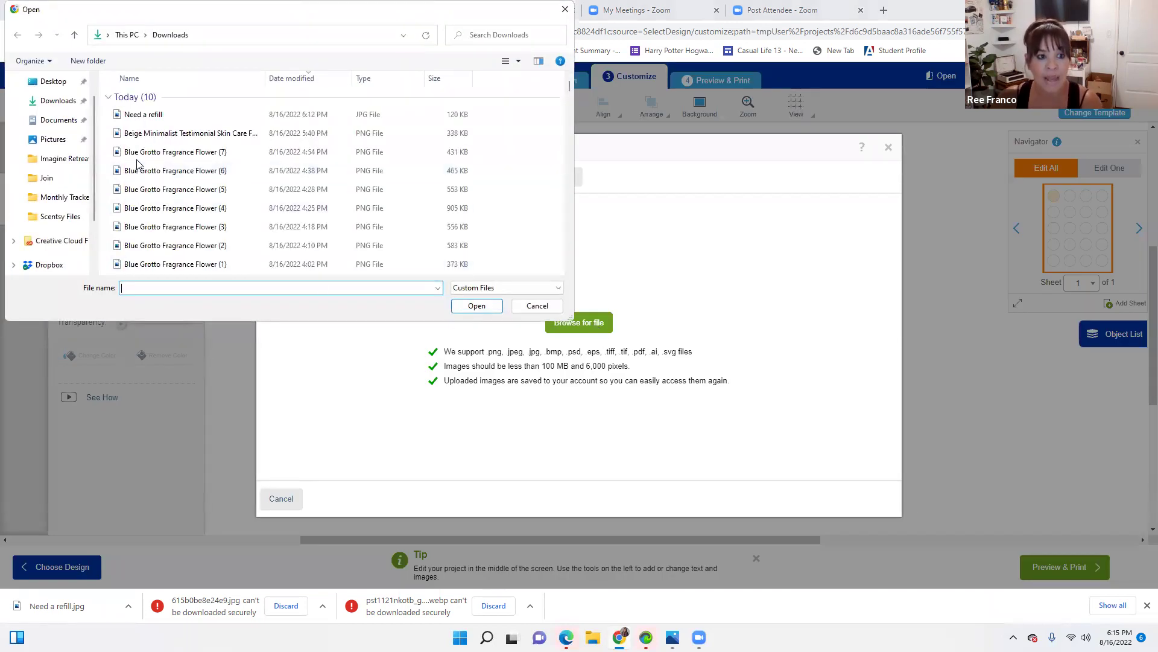
{"action": "left_click", "coordinate": [151, 116]}
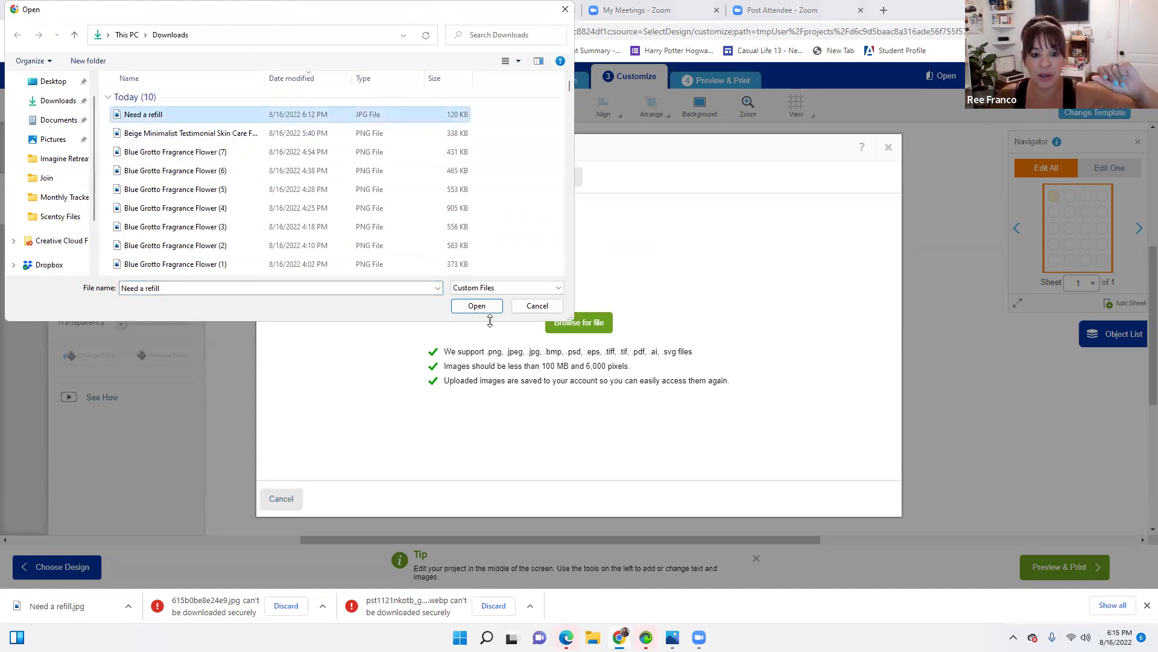
{"action": "left_click", "coordinate": [476, 305]}
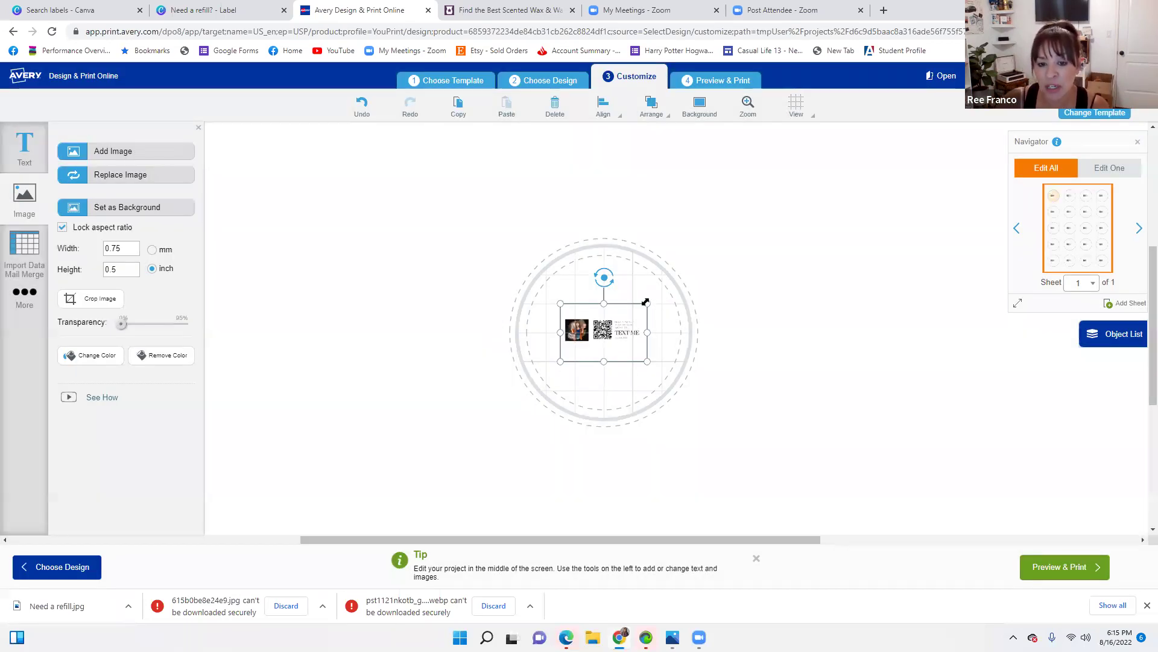
Resize and reposition the refill image across the round label, then set it as background
{"action": "left_click_drag", "start_coordinate": [645, 302], "coordinate": [681, 281]}
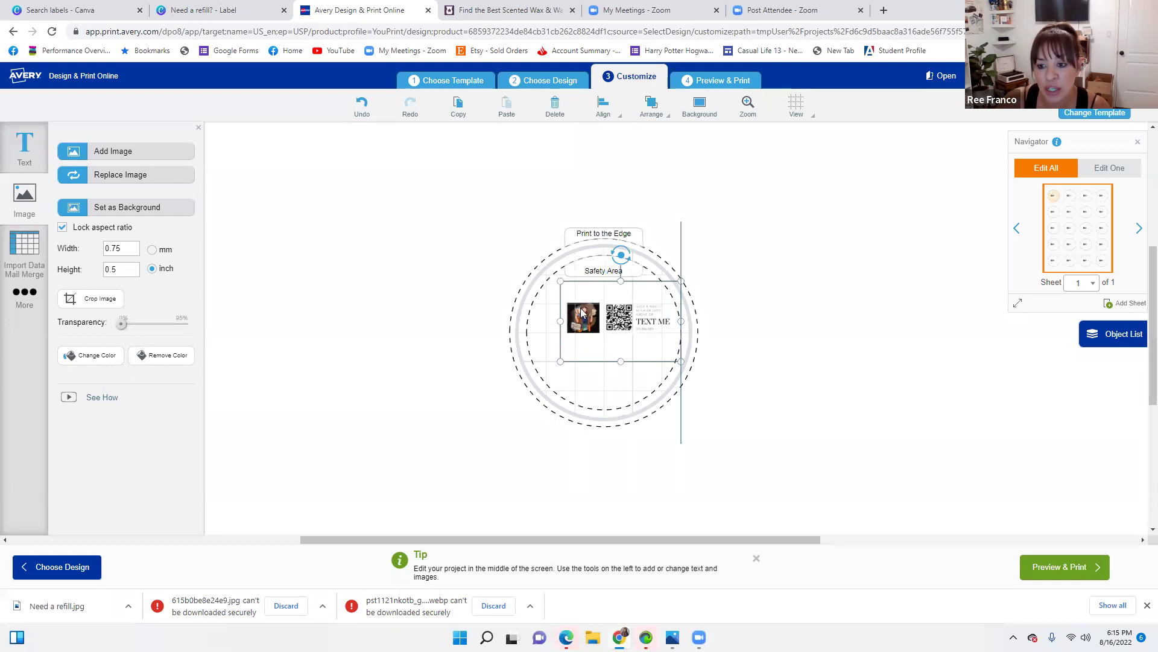
{"action": "left_click", "coordinate": [551, 365]}
{"action": "left_click", "coordinate": [561, 362]}
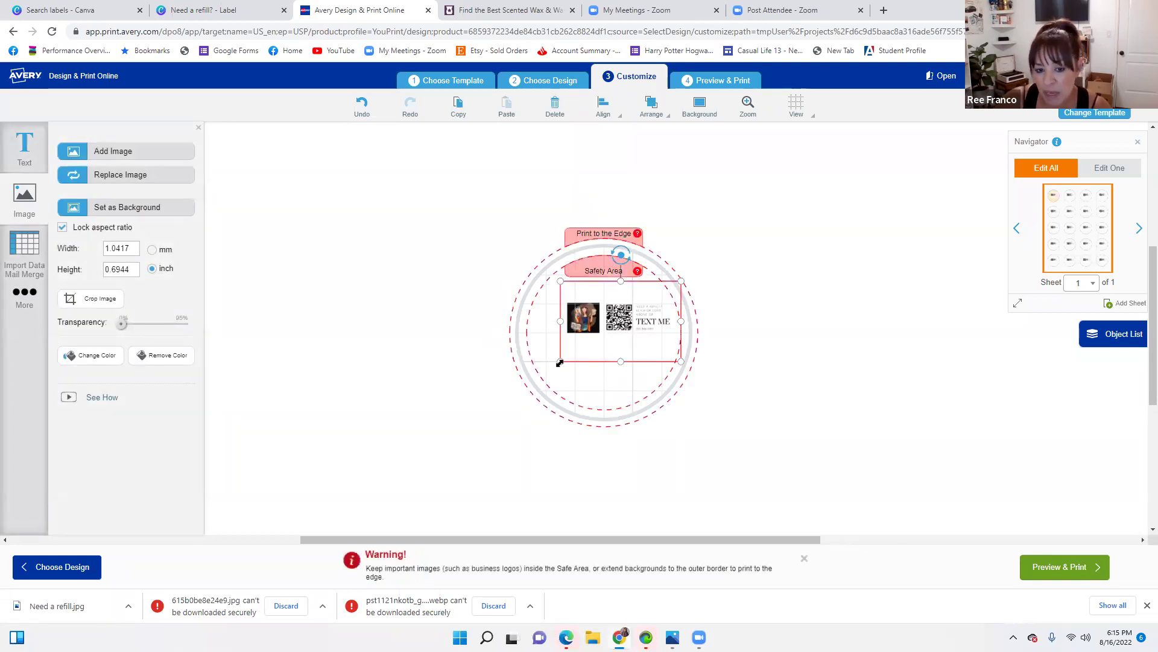
{"action": "left_click_drag", "start_coordinate": [562, 365], "coordinate": [602, 346]}
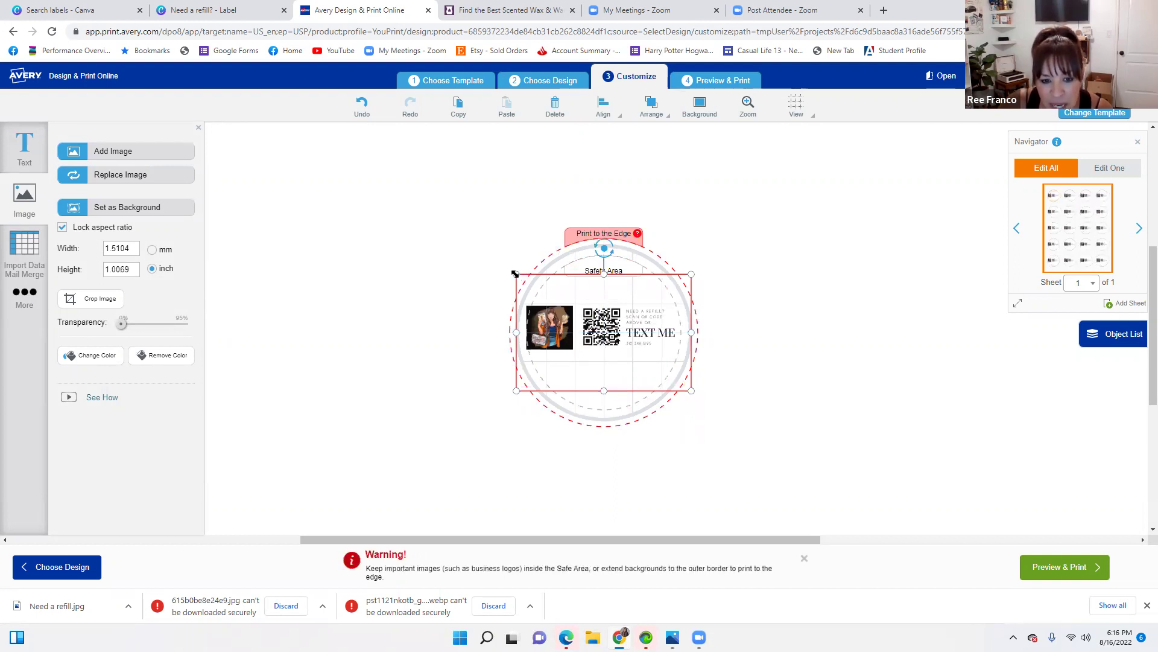
{"action": "left_click_drag", "start_coordinate": [514, 274], "coordinate": [523, 281]}
{"action": "left_click", "coordinate": [799, 443]}
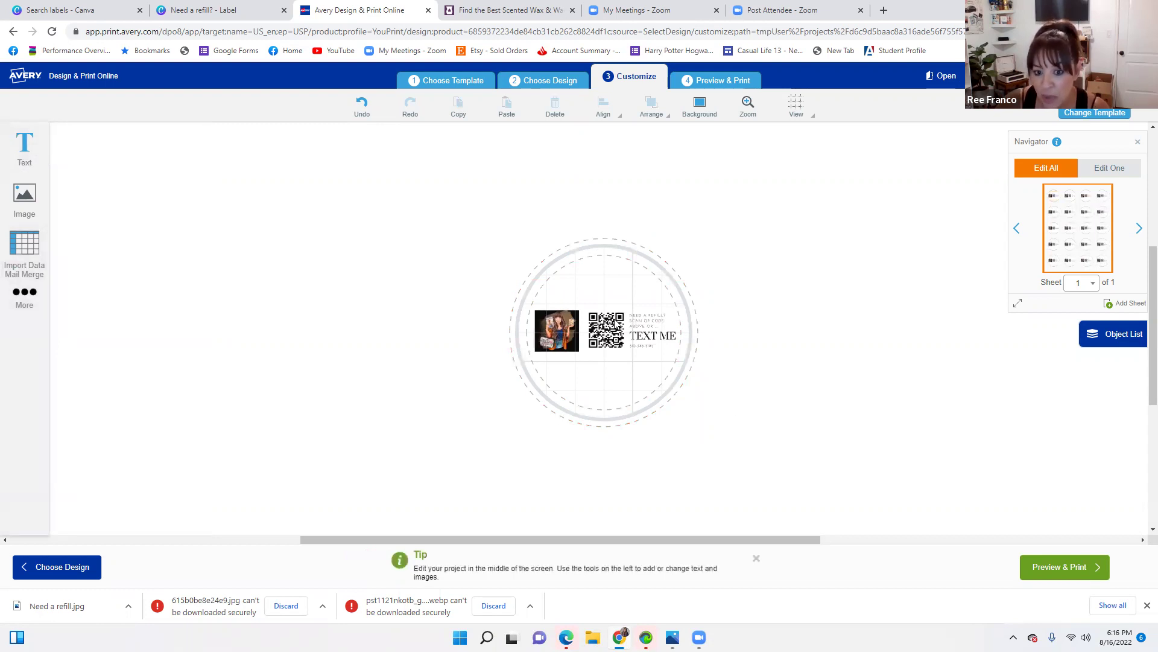
{"action": "left_click", "coordinate": [634, 346]}
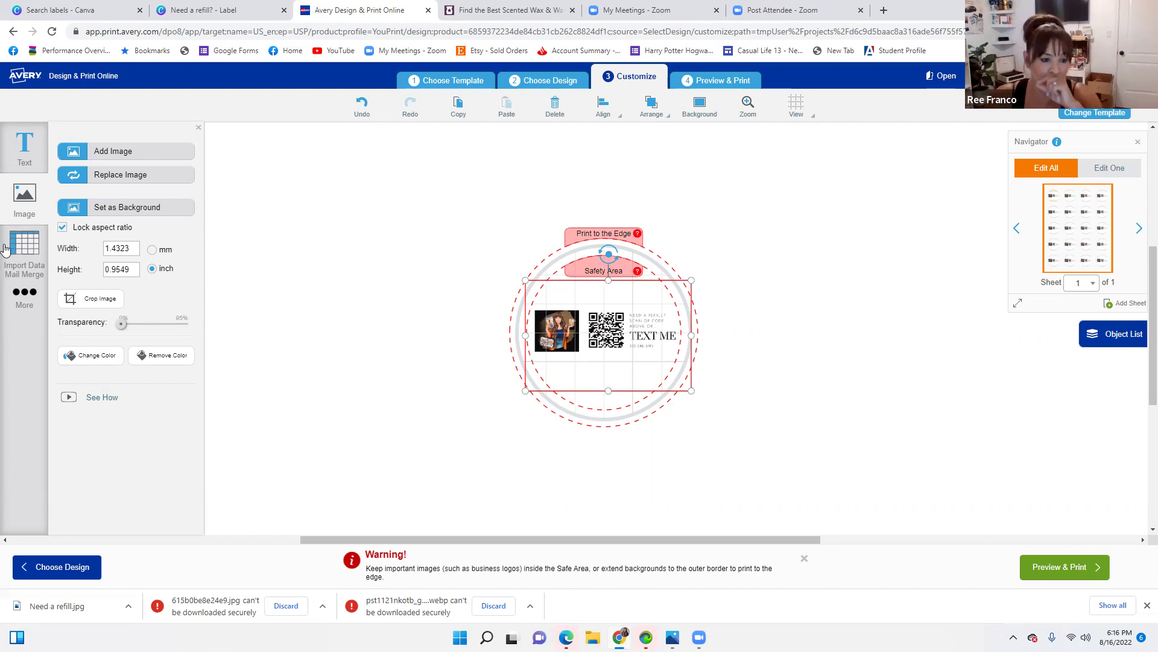
{"action": "left_click", "coordinate": [156, 208]}
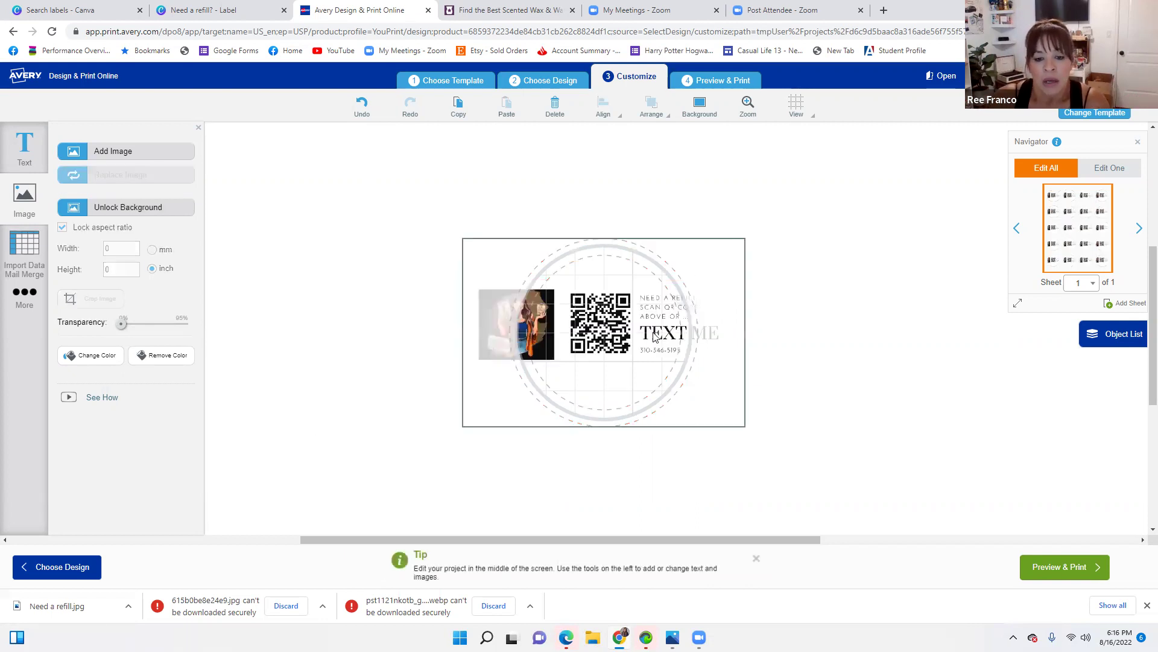
Undo Set as Background so the refill image returns to its earlier size
{"action": "left_click", "coordinate": [640, 436]}
{"action": "left_click", "coordinate": [603, 314]}
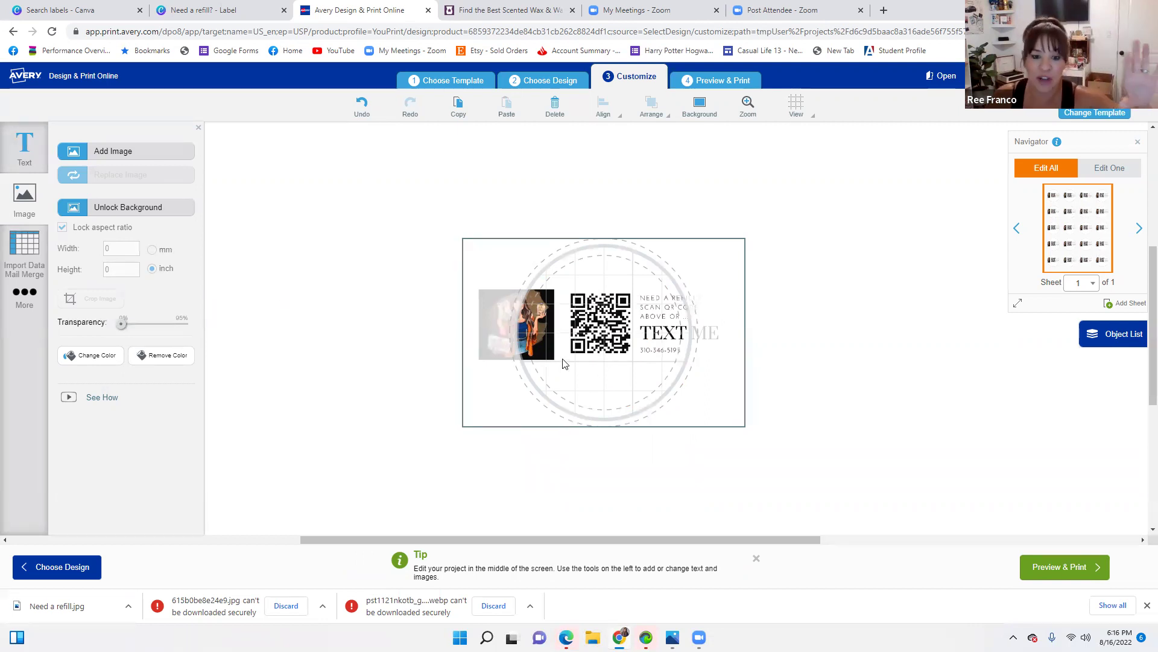
{"action": "left_click", "coordinate": [369, 113]}
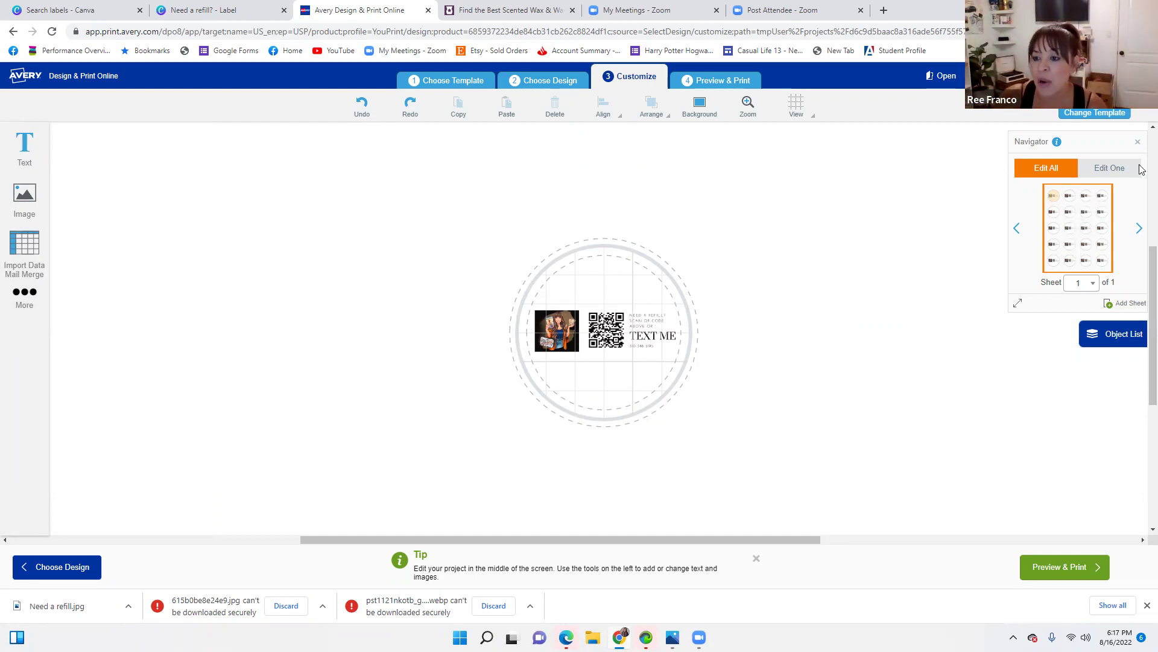
Switch the Navigator to Edit One, check several labels, then return to label 1
{"action": "left_click", "coordinate": [1121, 169]}
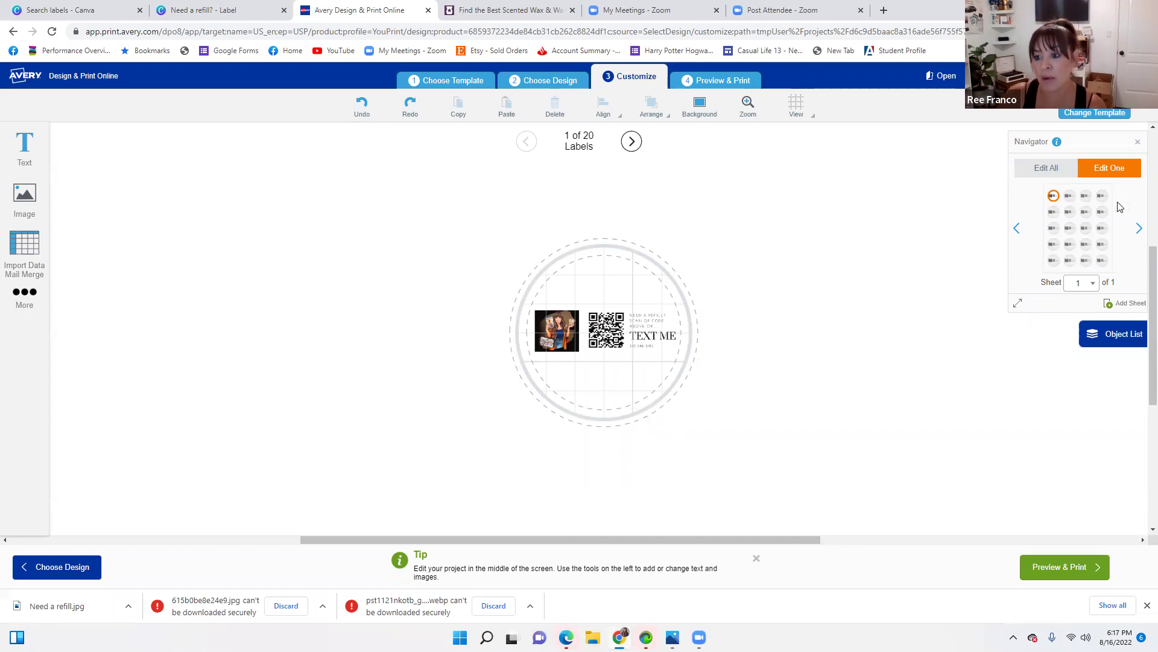
{"action": "left_click", "coordinate": [1069, 200]}
{"action": "left_click", "coordinate": [1086, 199]}
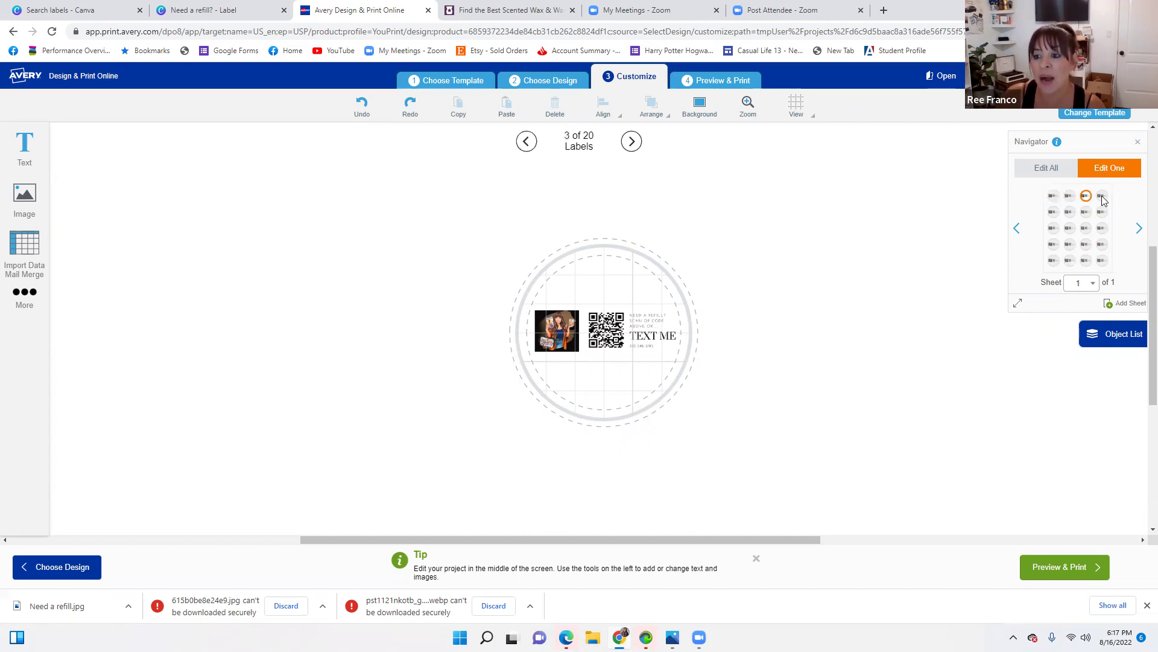
{"action": "left_click", "coordinate": [1083, 214]}
{"action": "left_click", "coordinate": [1057, 213]}
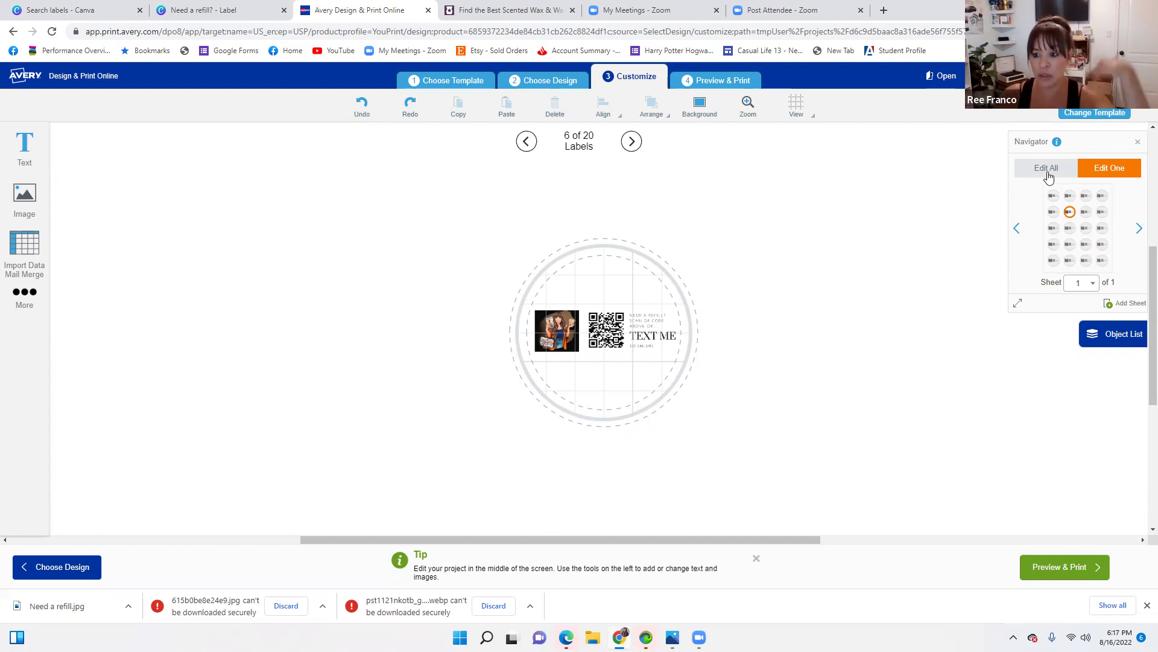
{"action": "left_click", "coordinate": [1053, 197]}
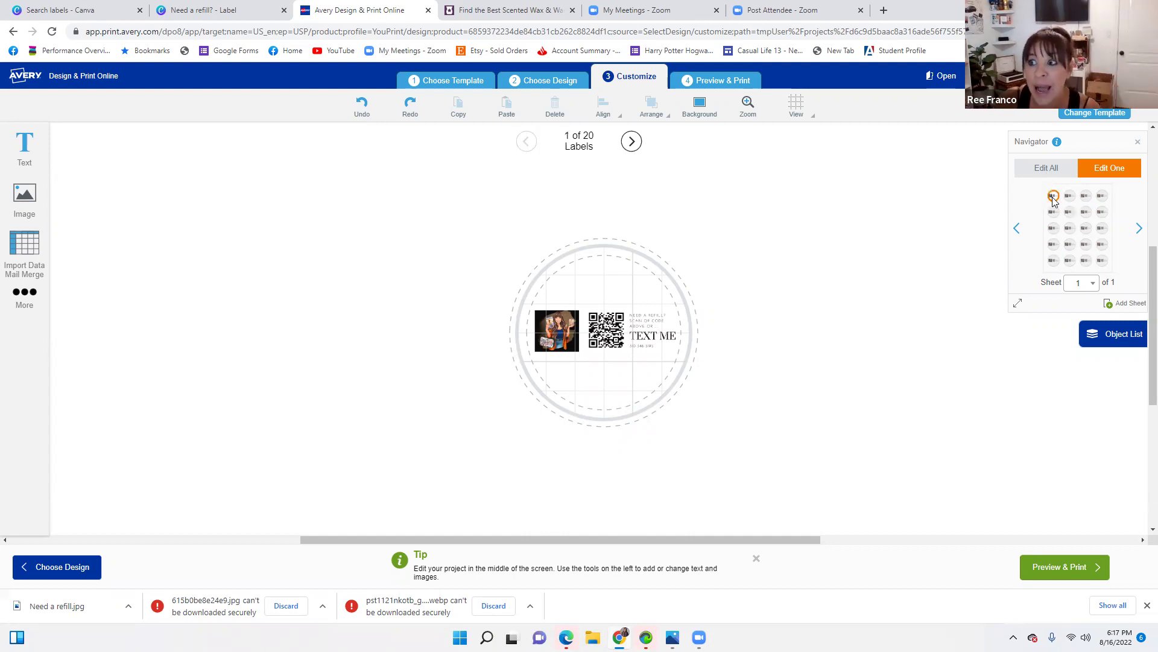
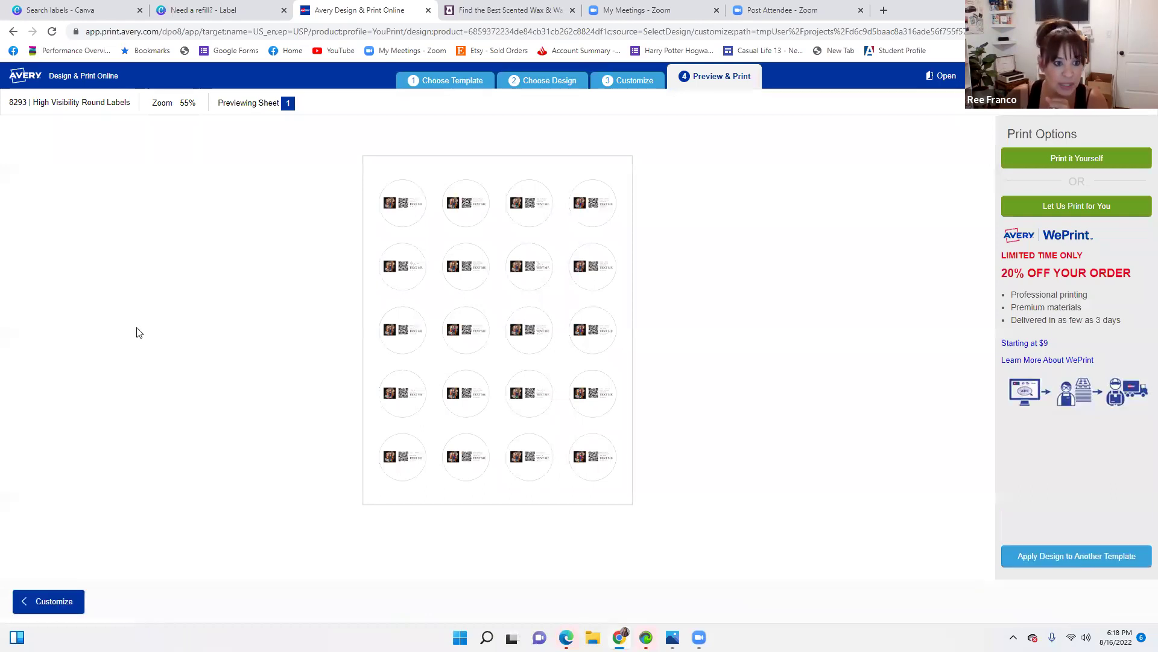
Zoom the round-label sheet preview to 100%, then to 200%
{"action": "left_click", "coordinate": [184, 103]}
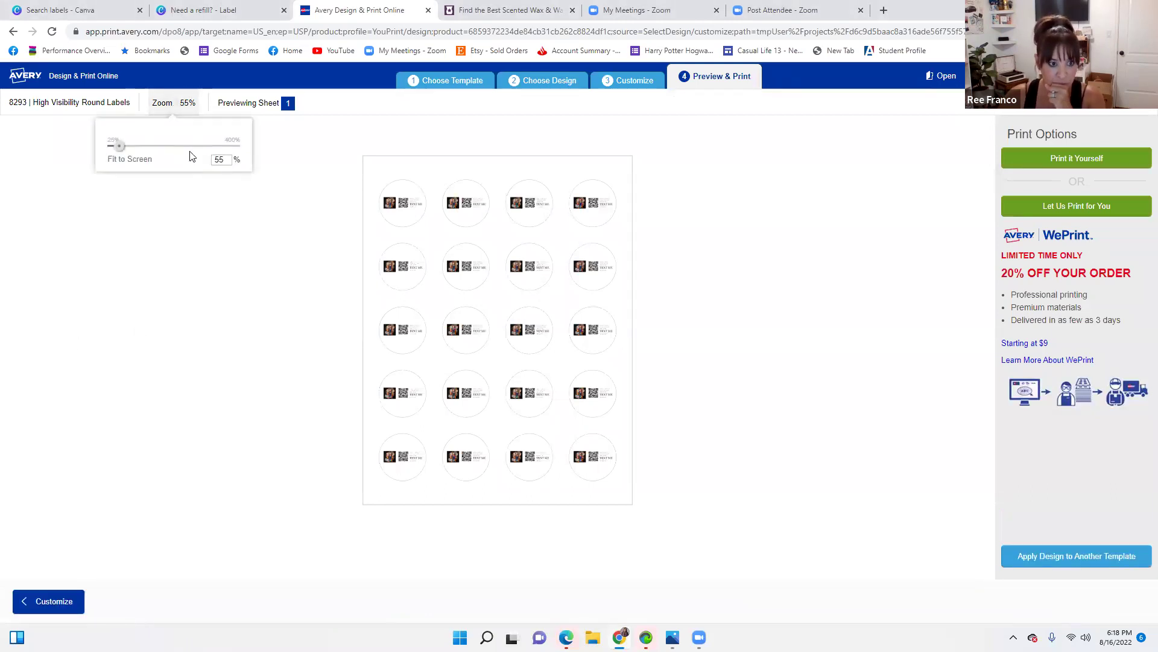
{"action": "type", "text": "100"}
{"action": "key", "text": "Return"}
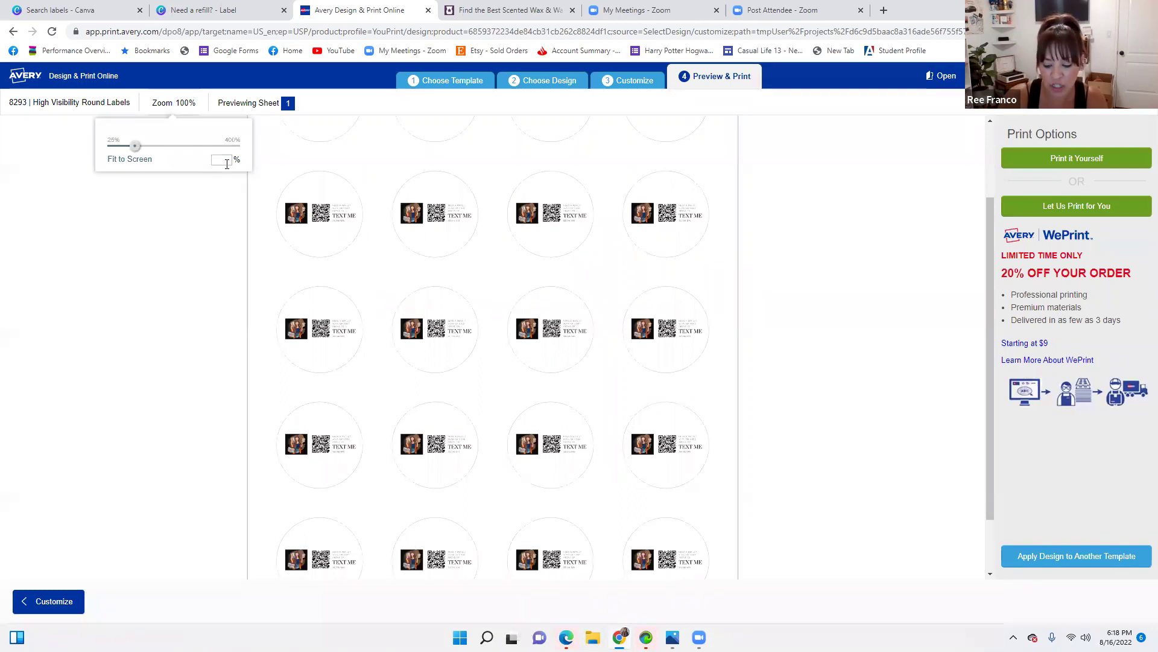
{"action": "key", "text": "Return"}
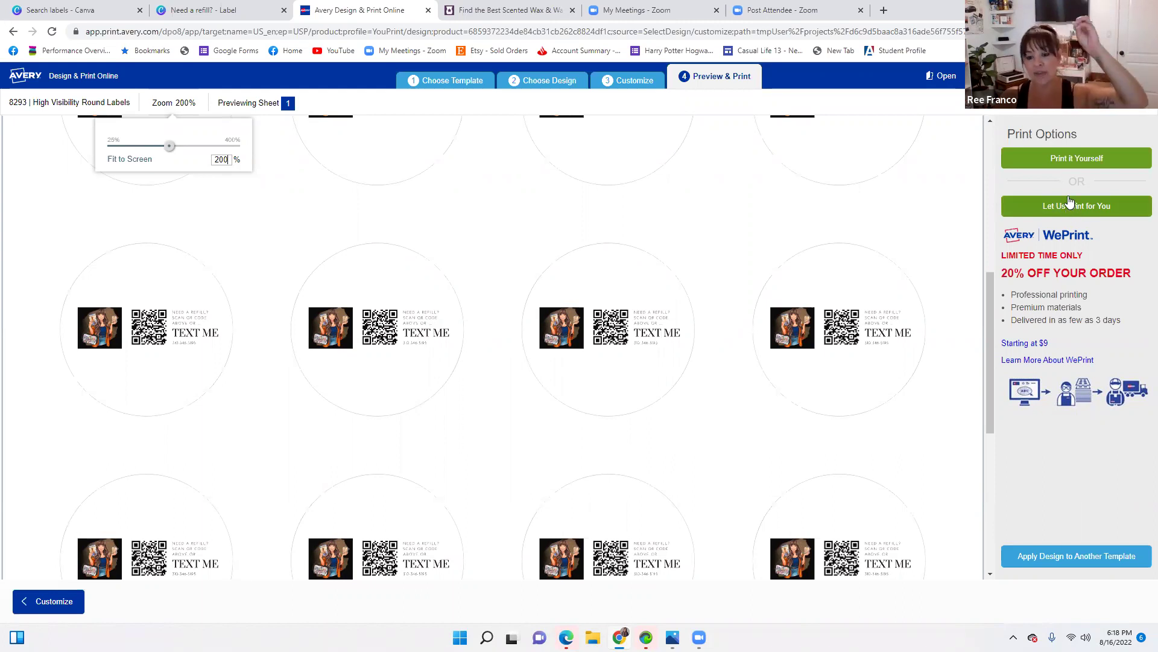
Choose Print it Yourself, save the 8293 label project to your account, and open preview.pdf
{"action": "left_click", "coordinate": [1072, 163]}
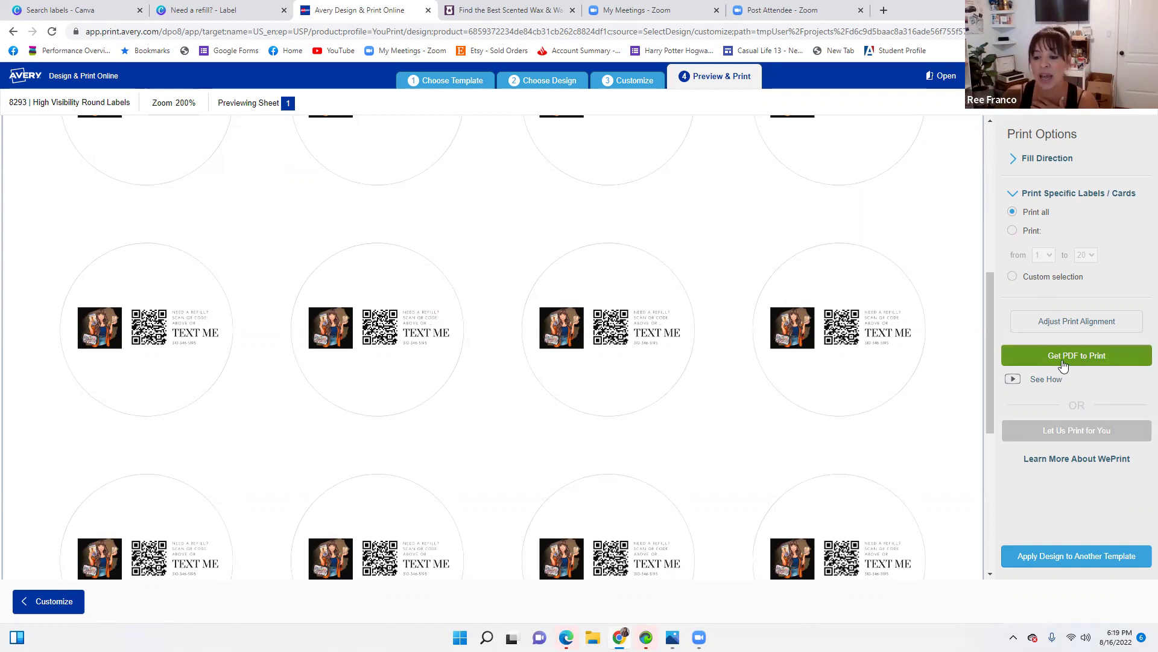
{"action": "left_click", "coordinate": [1079, 358]}
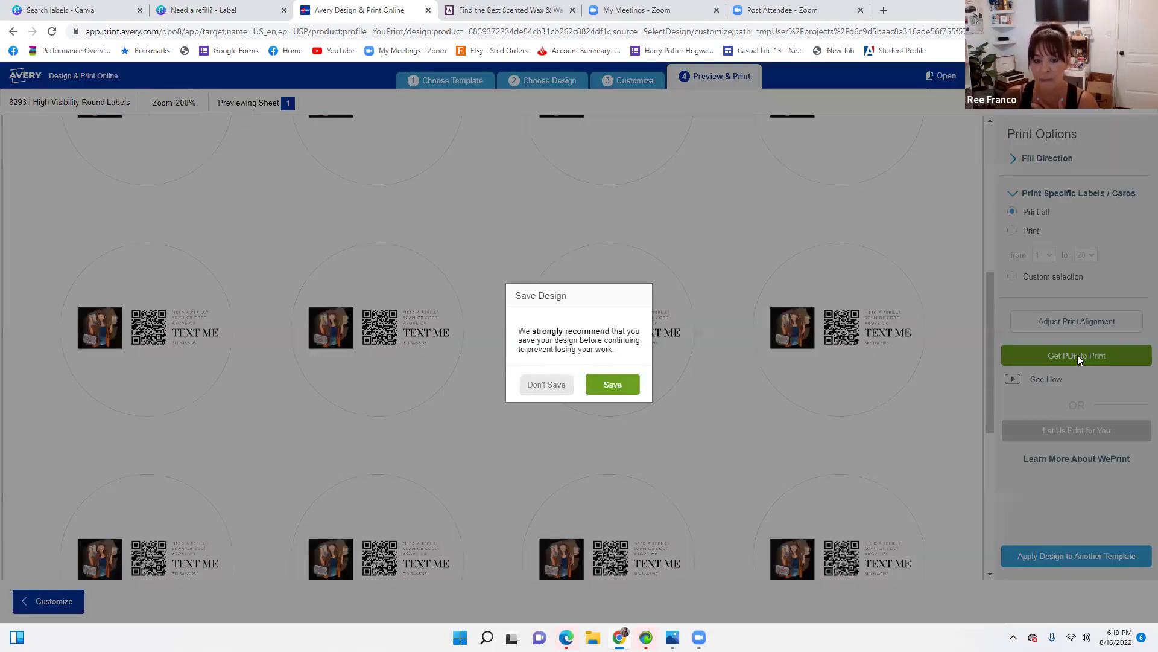
{"action": "left_click", "coordinate": [608, 389]}
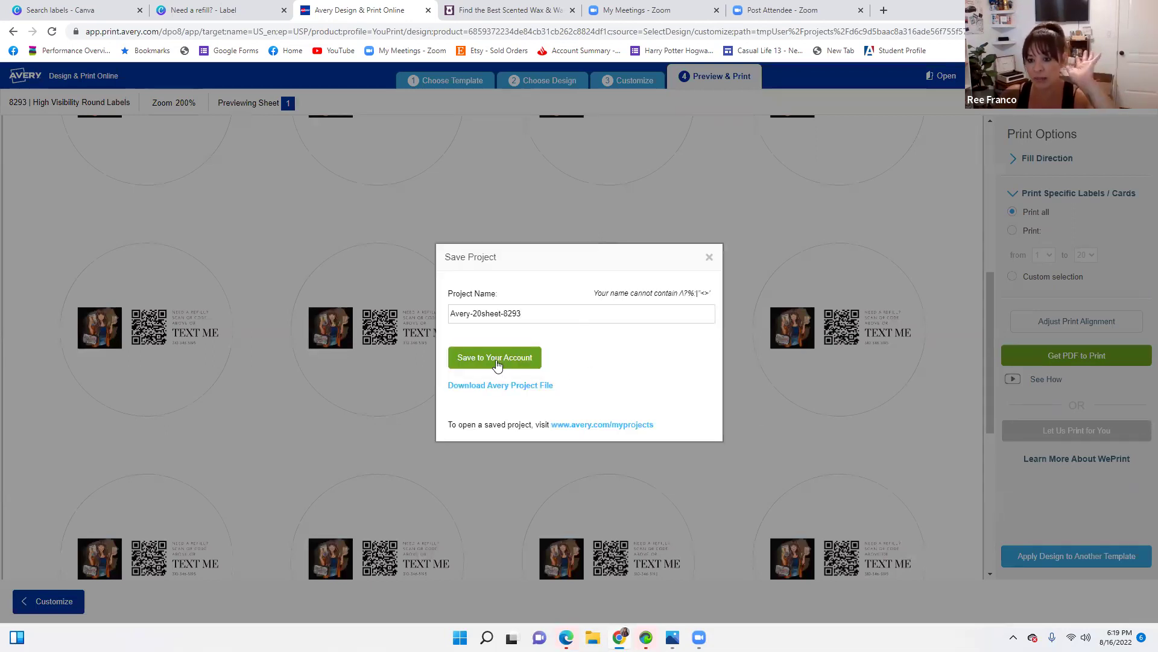
{"action": "left_click", "coordinate": [496, 359]}
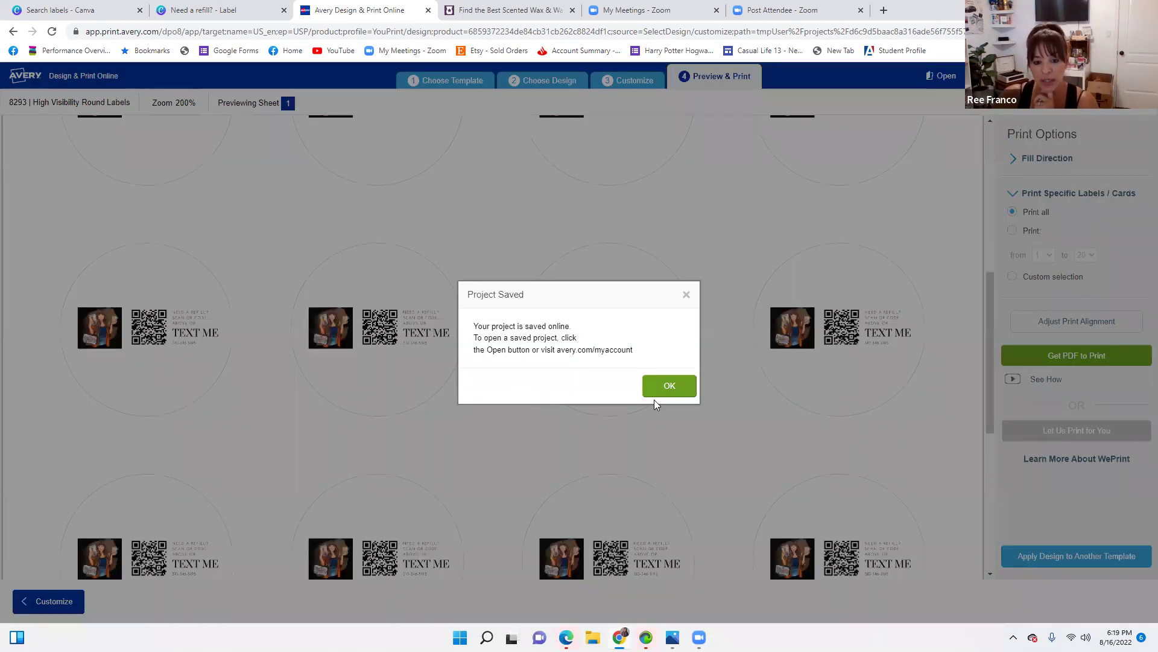
{"action": "left_click", "coordinate": [671, 396]}
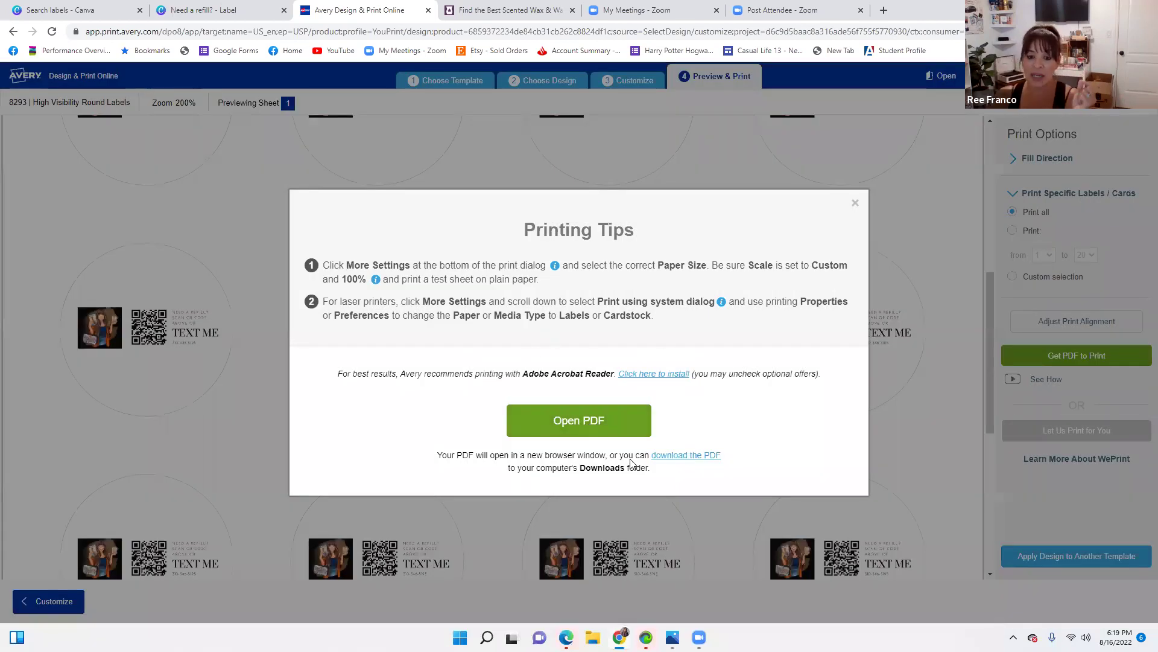
{"action": "left_click", "coordinate": [616, 424]}
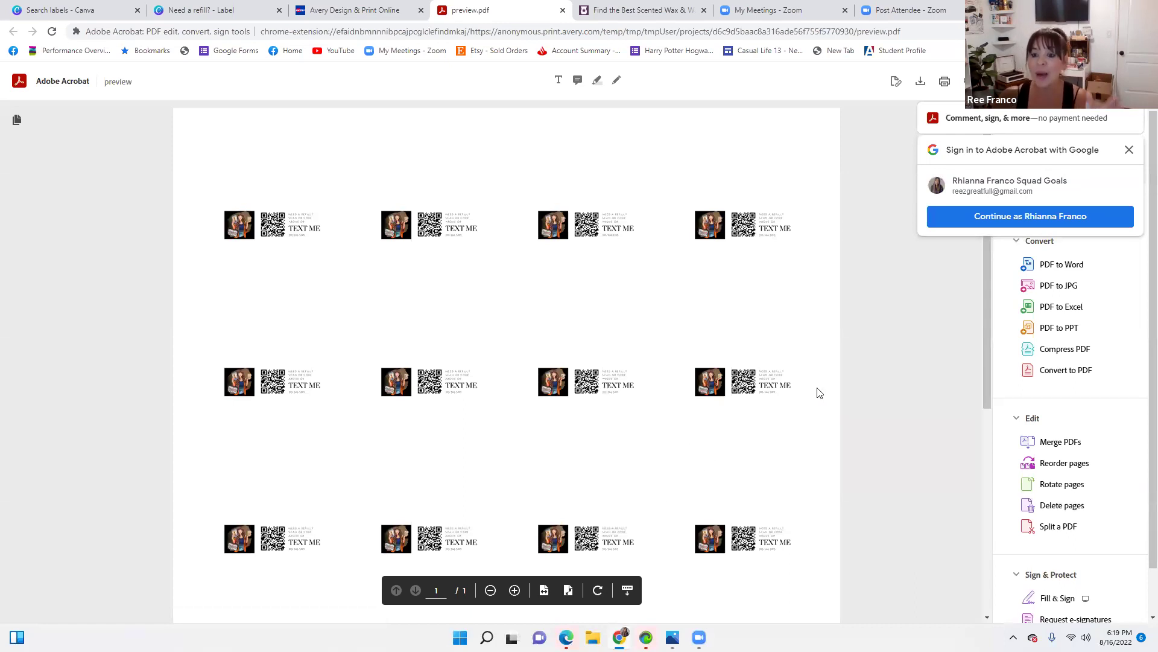
{"action": "scroll", "coordinate": [500, 313], "scroll_direction": "down", "scroll_amount": 1}
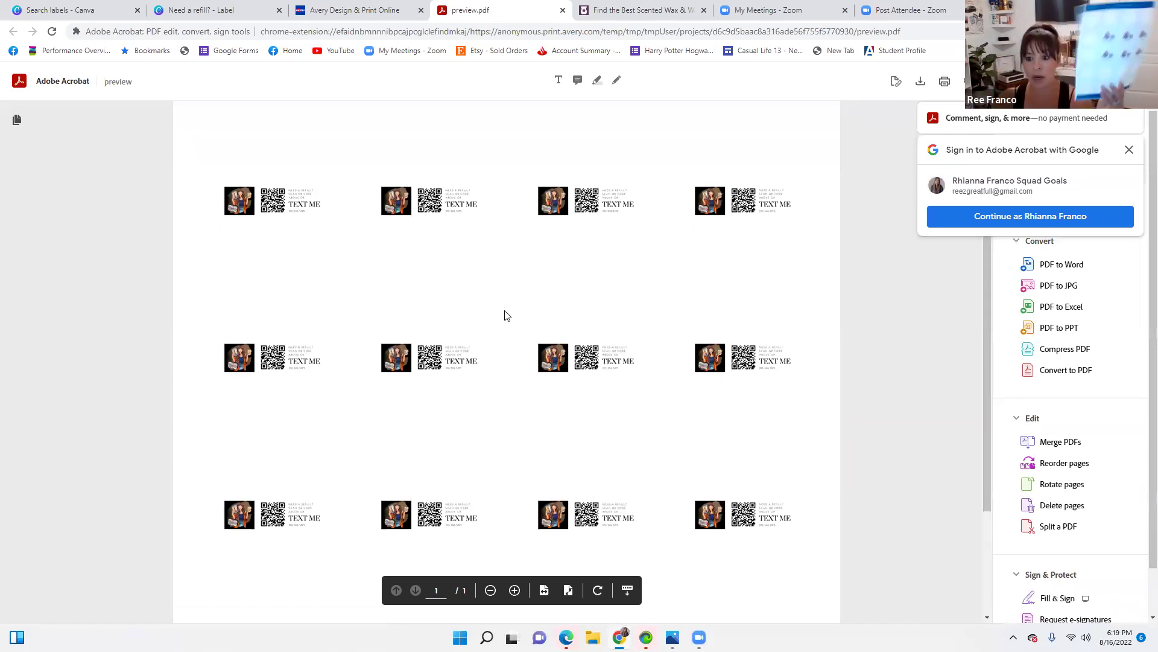